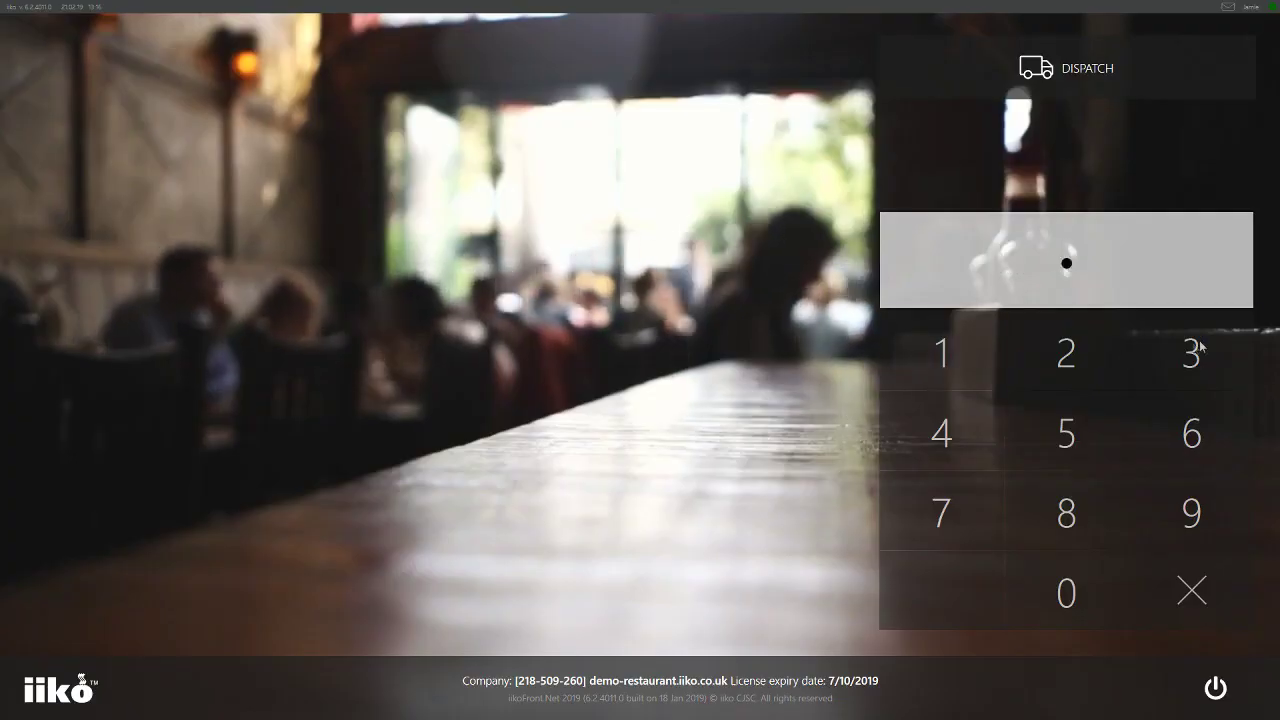
Sign in by PIN, try clocking out, and cancel at the one open £76.00 order warning
click(934, 349)
click(1218, 351)
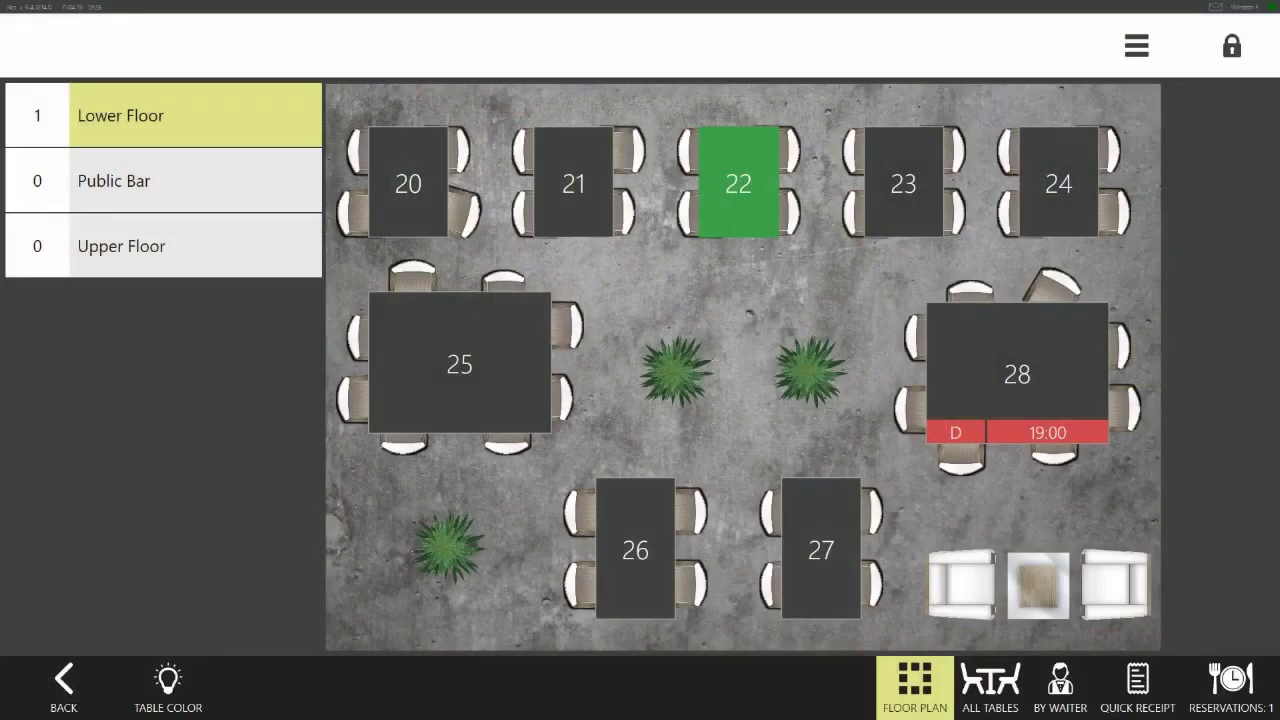
click(1137, 48)
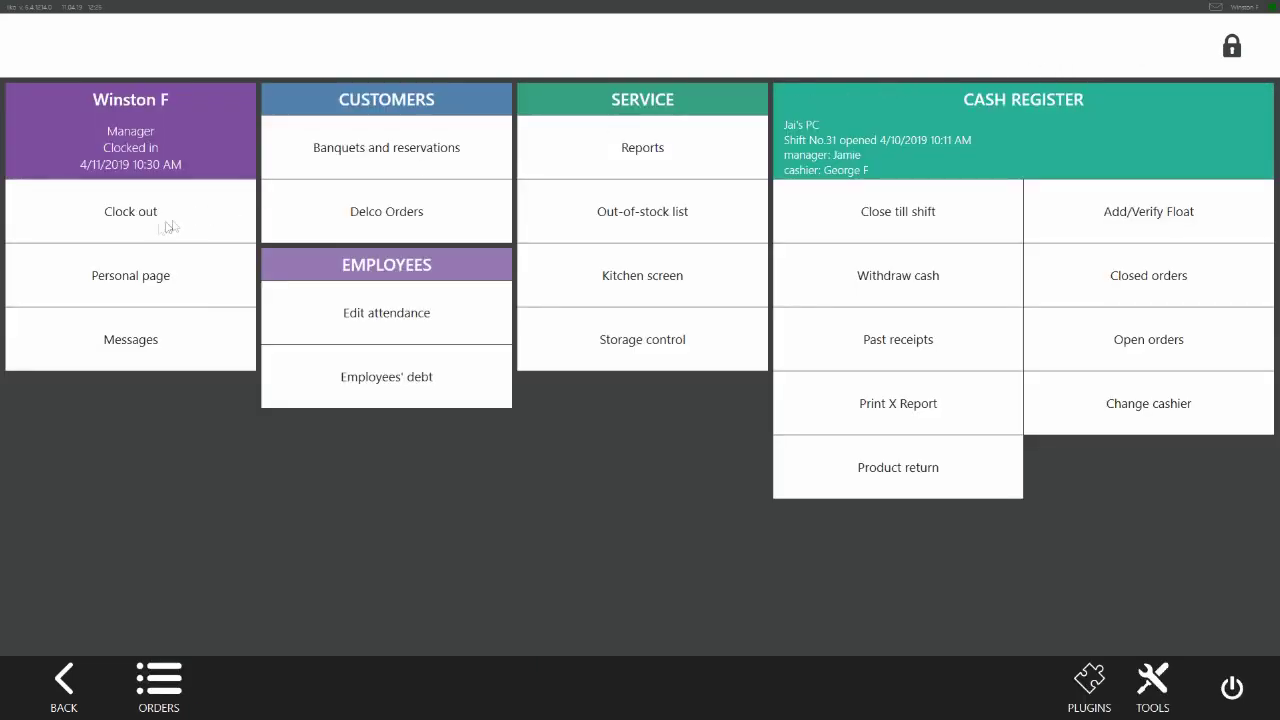
click(168, 226)
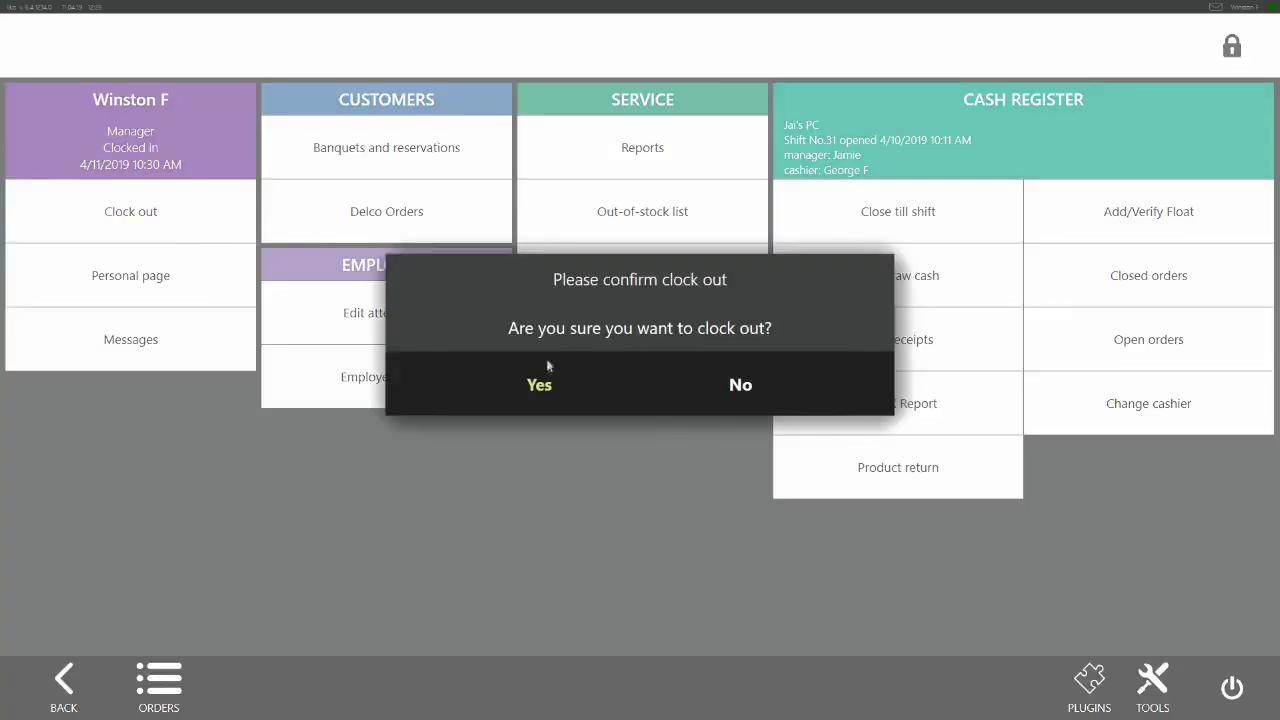
click(539, 388)
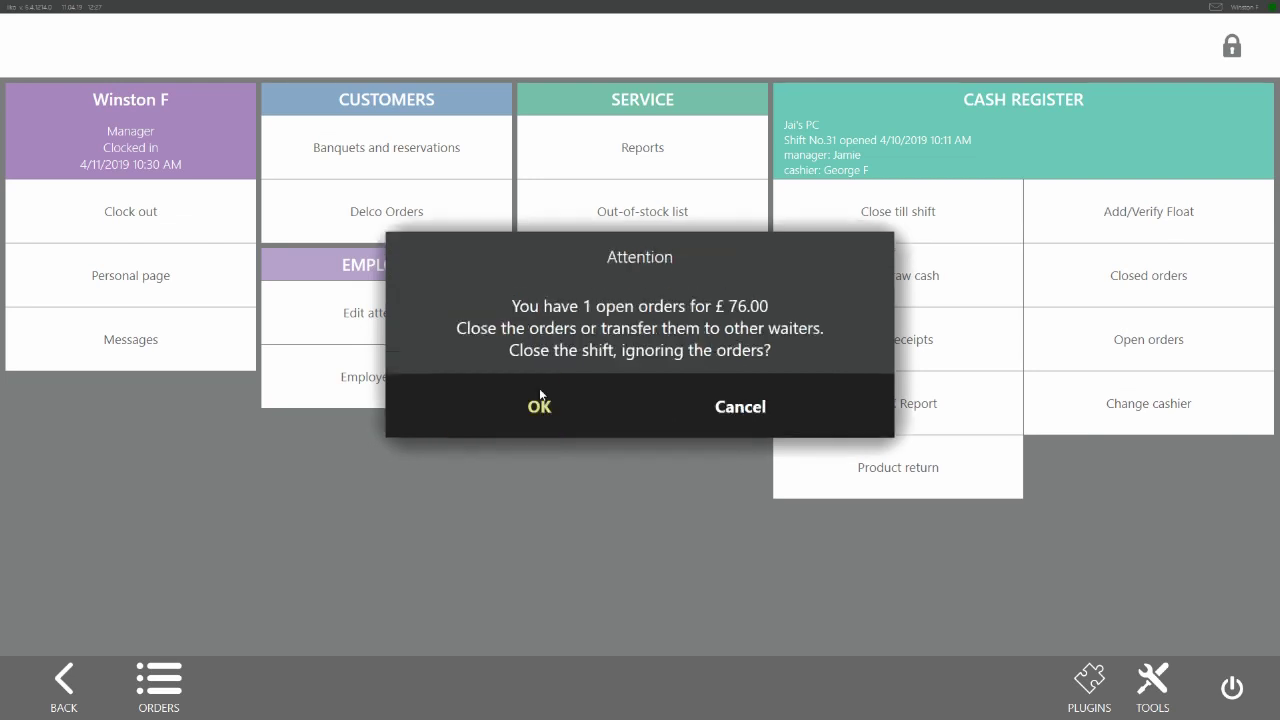
click(758, 410)
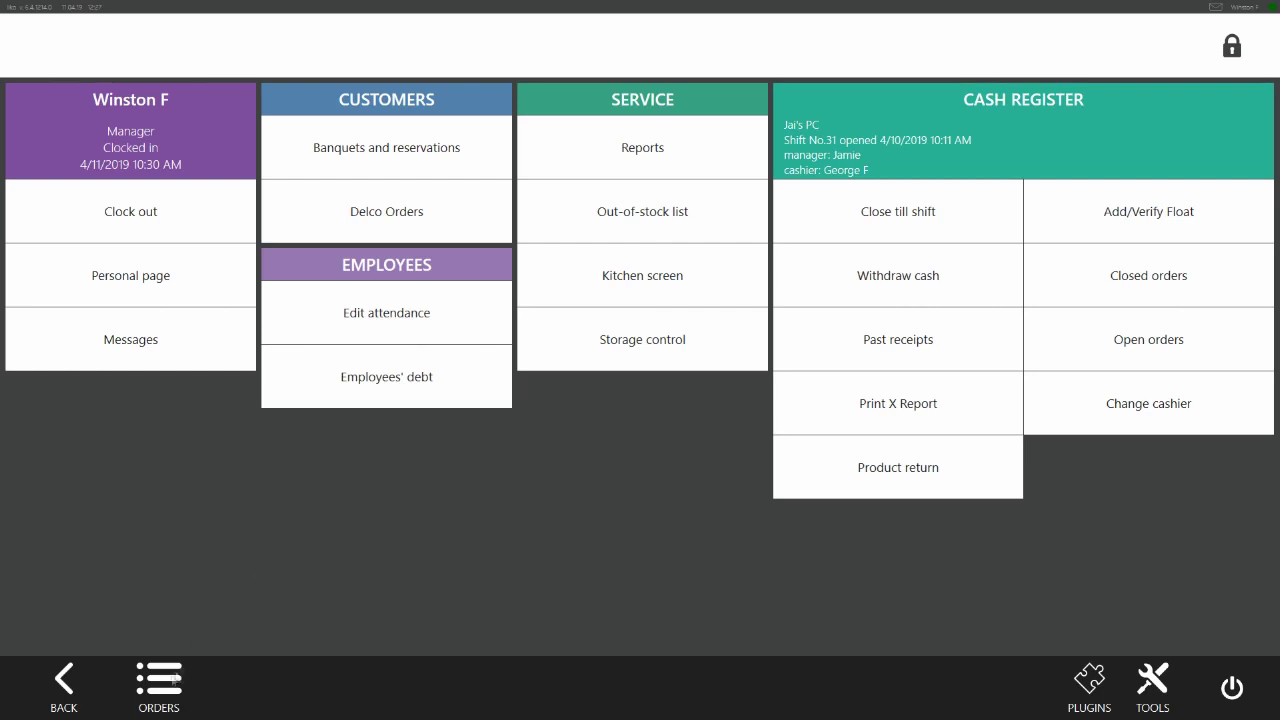
click(157, 698)
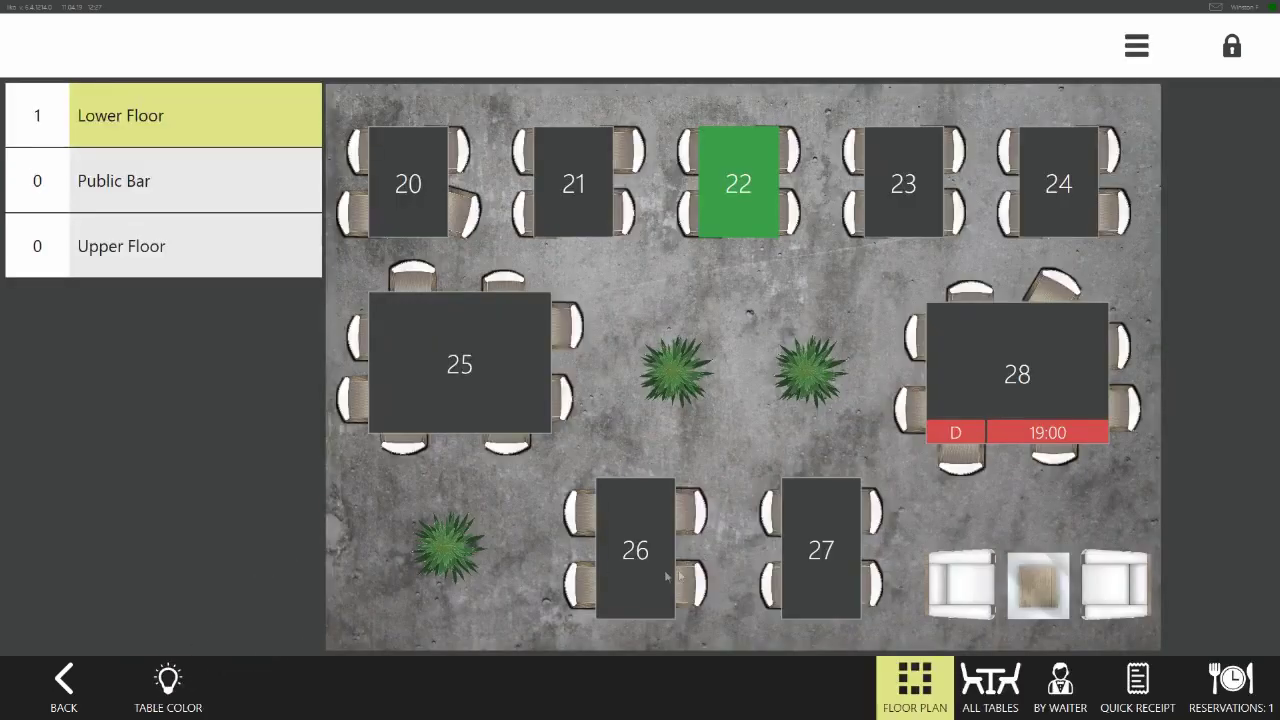
Transfer table 22's £83.60 order to the other waiter, leaving the clocking-out waiter with no orders
click(1061, 688)
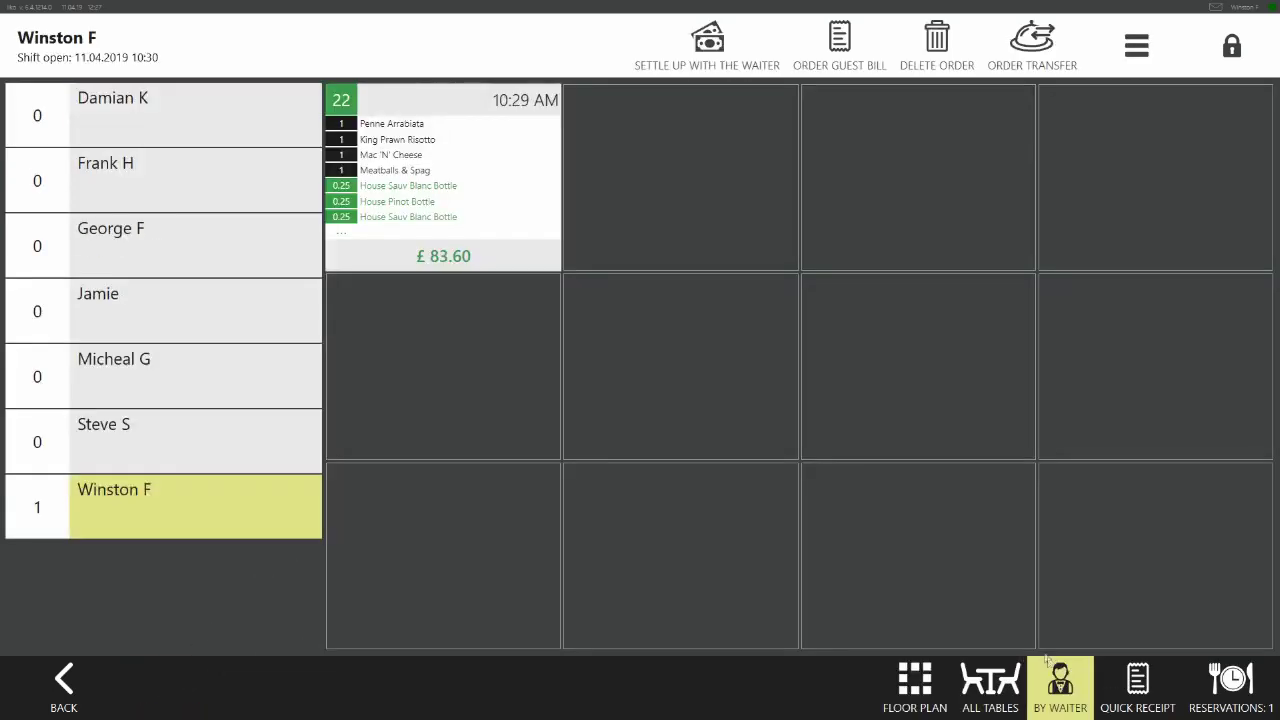
click(1031, 52)
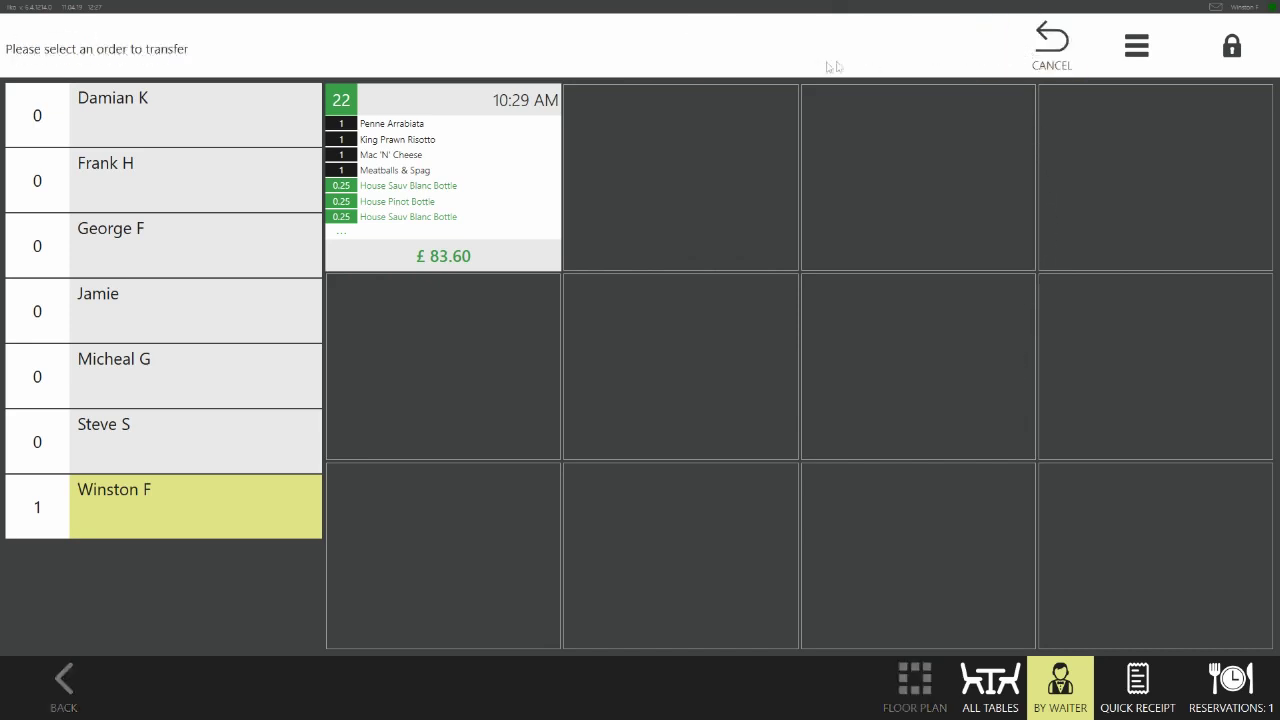
click(477, 167)
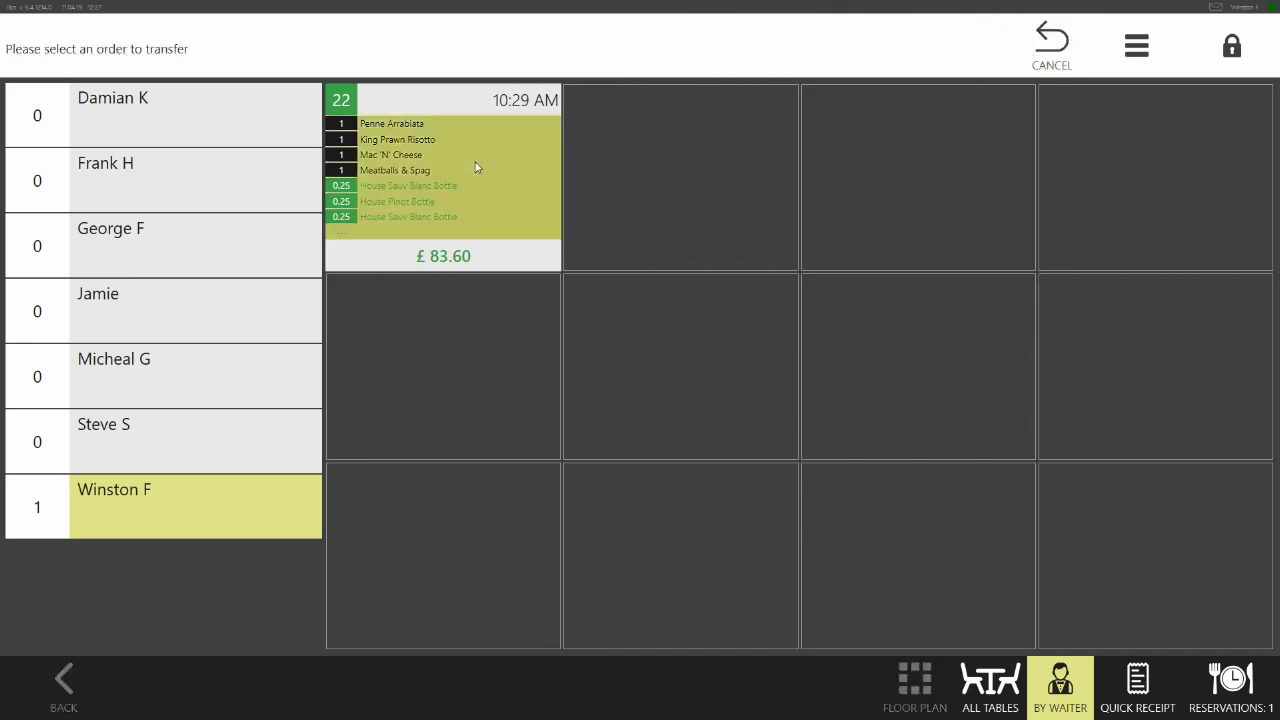
click(477, 167)
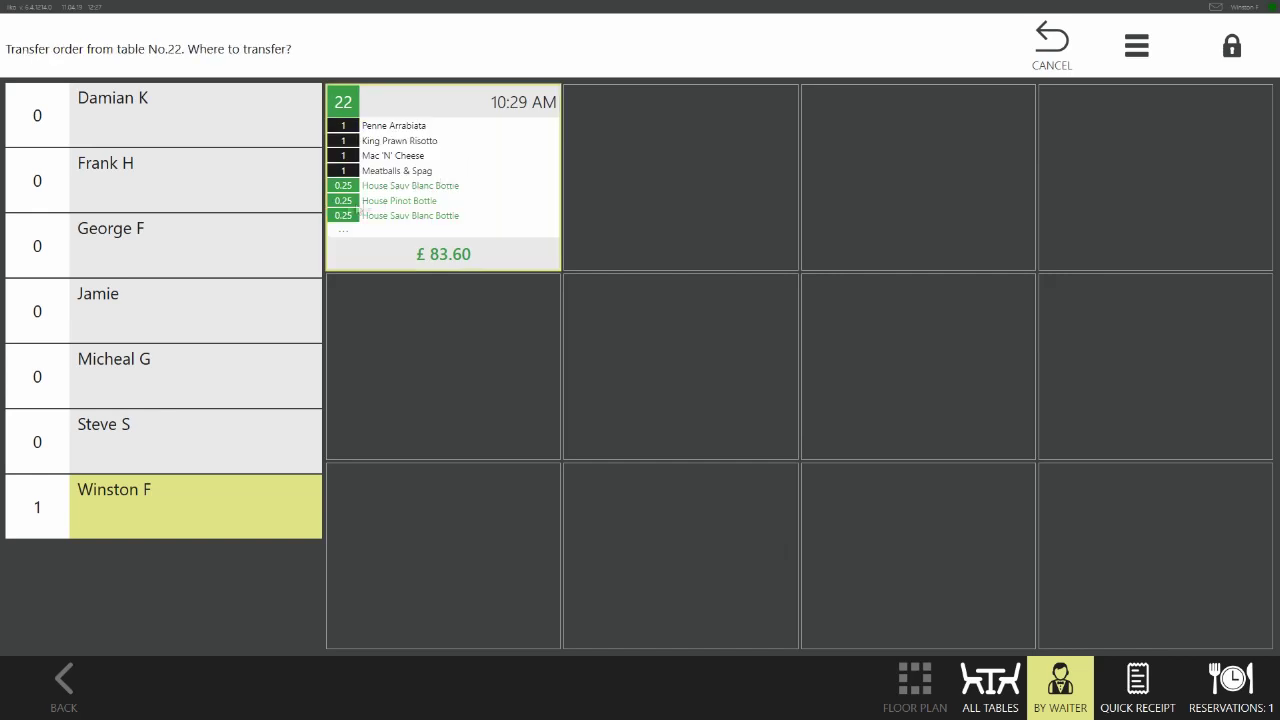
click(249, 252)
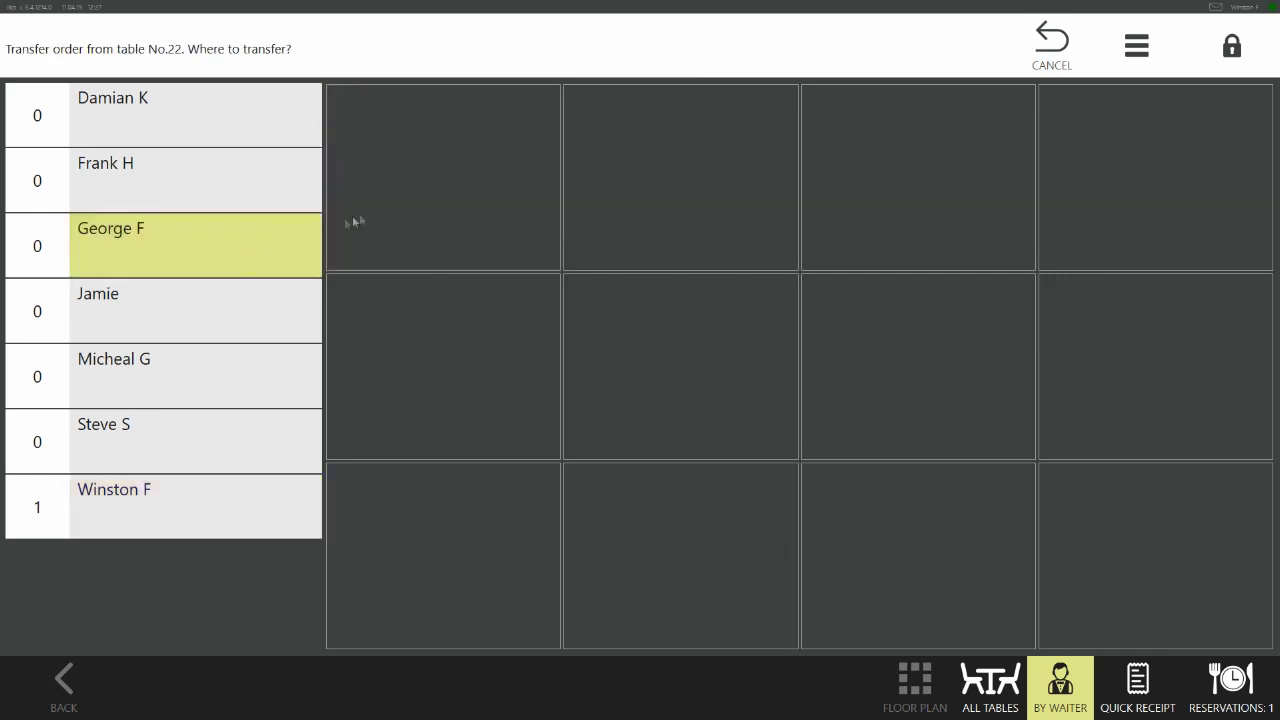
click(427, 190)
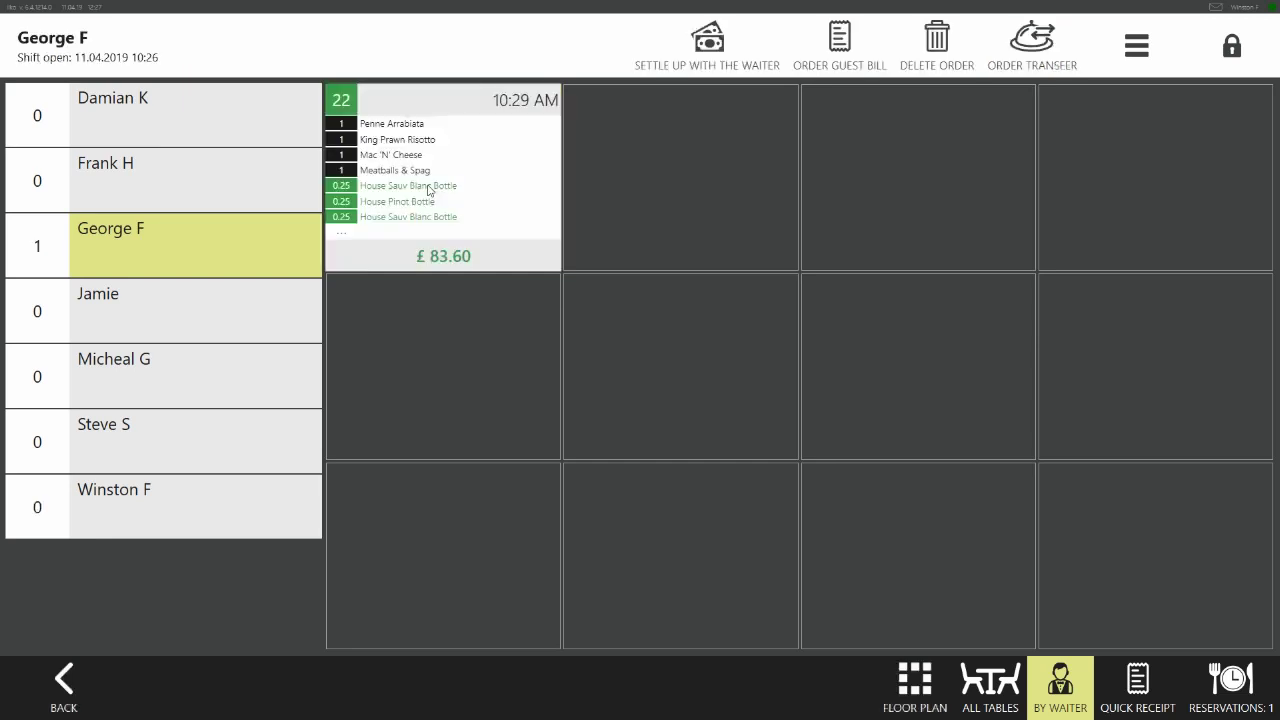
Clock the waiter out and acknowledge their 1 hr 57 min personal shift closing
click(1135, 50)
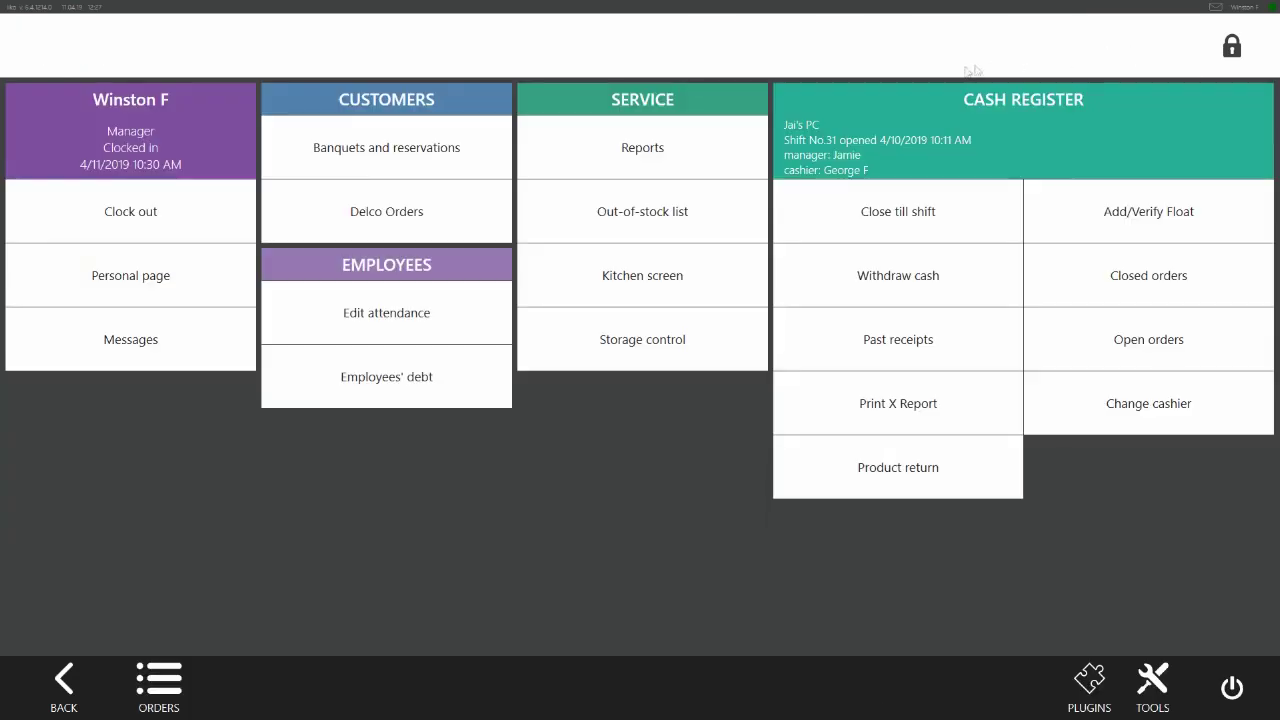
click(144, 224)
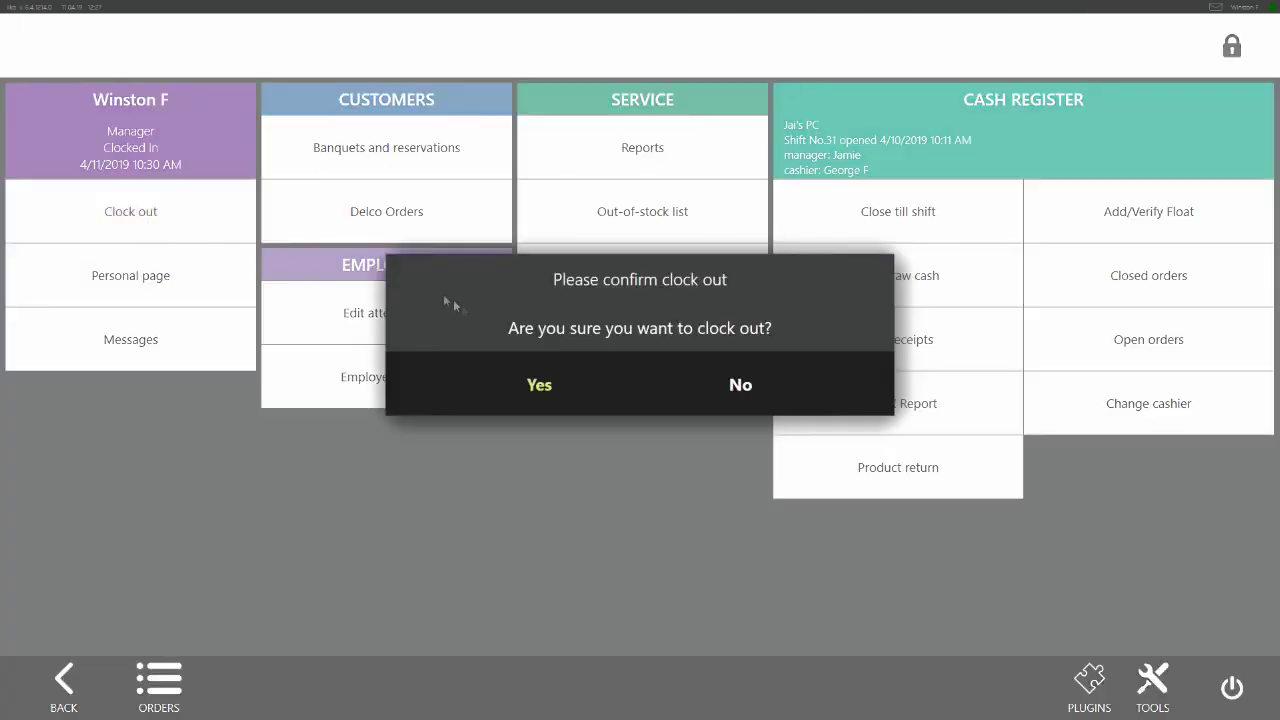
click(545, 387)
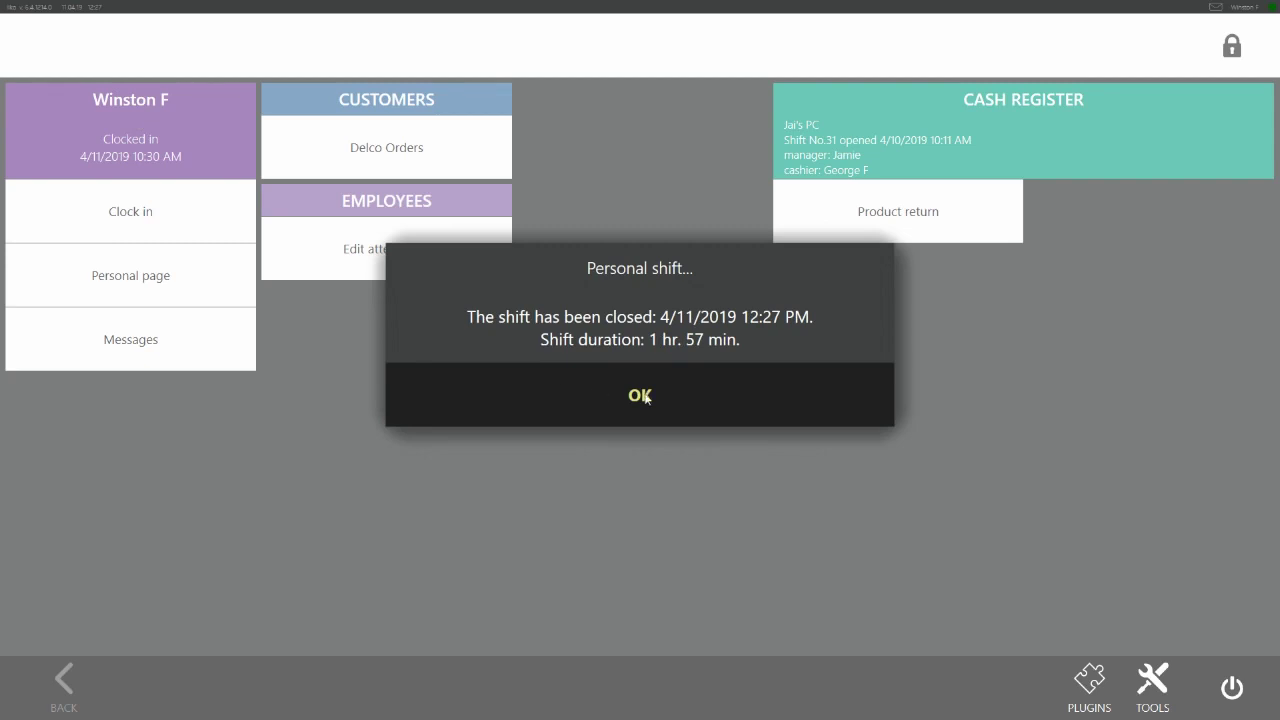
click(643, 396)
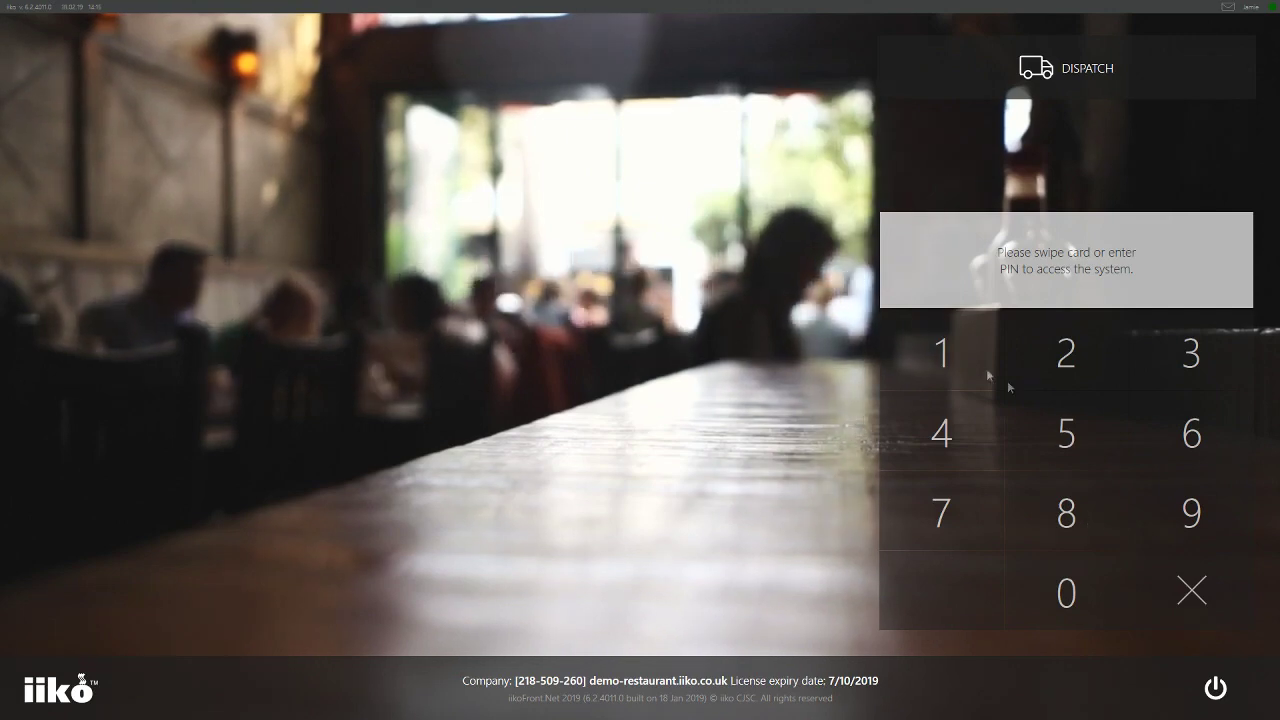
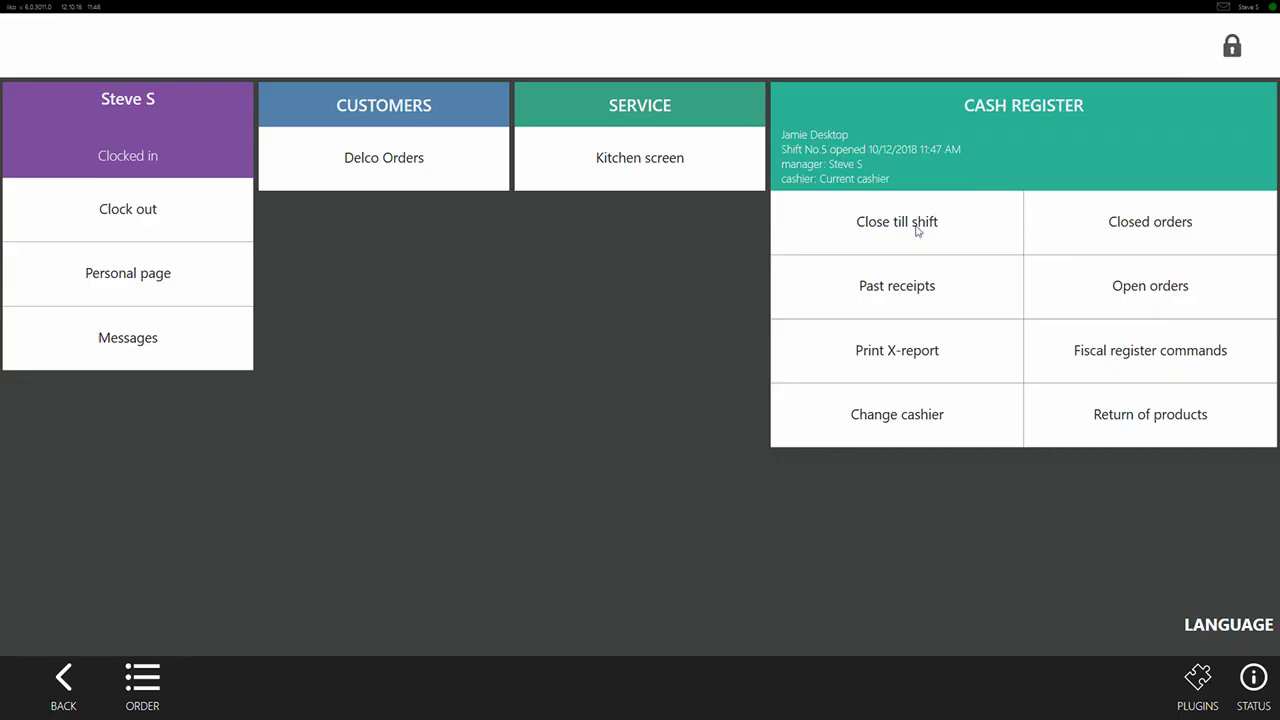
Enter the staff PIN and begin closing the till shift from Cash Register
click(917, 230)
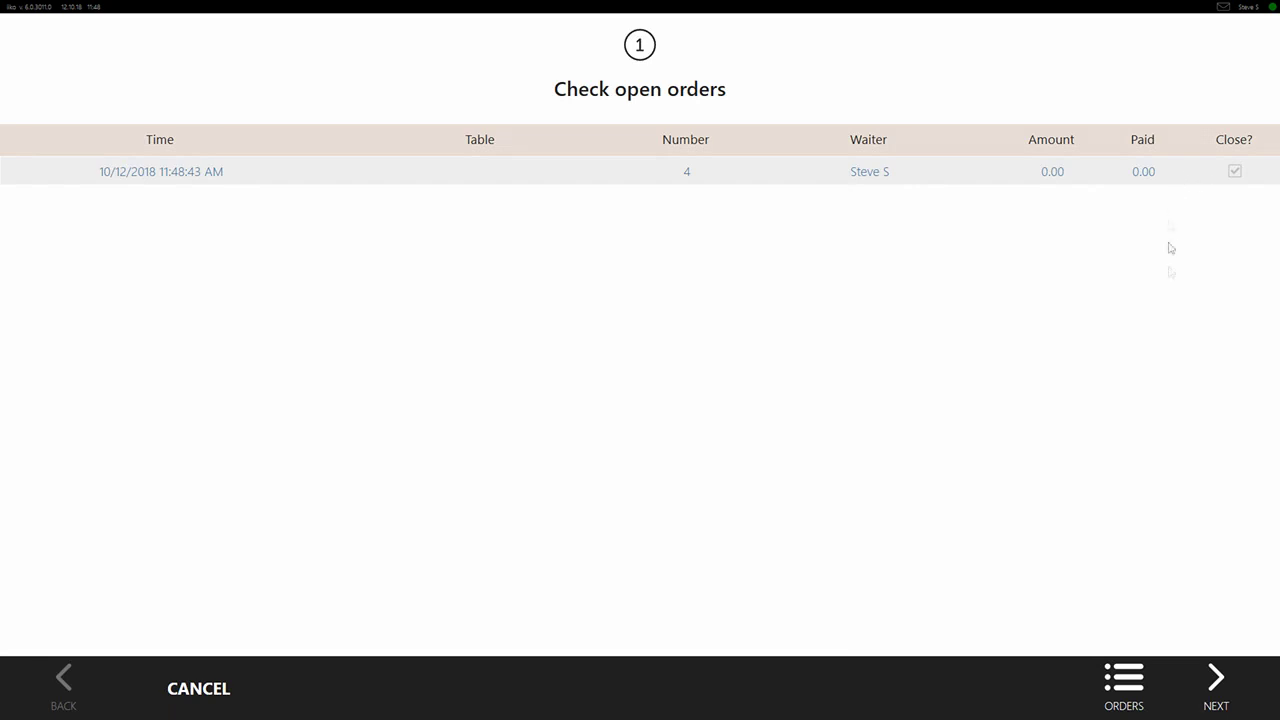
Pass the open-orders check, review the Z-report, and close till shift No.5
click(1216, 684)
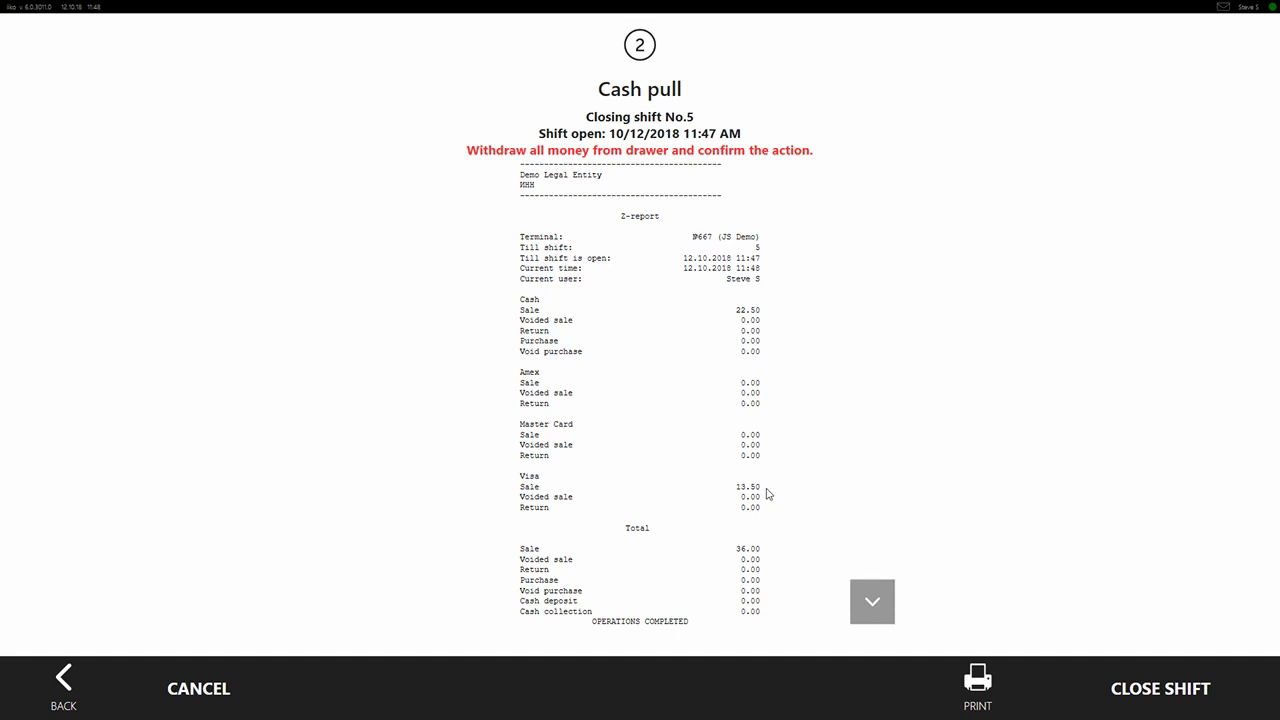
click(869, 594)
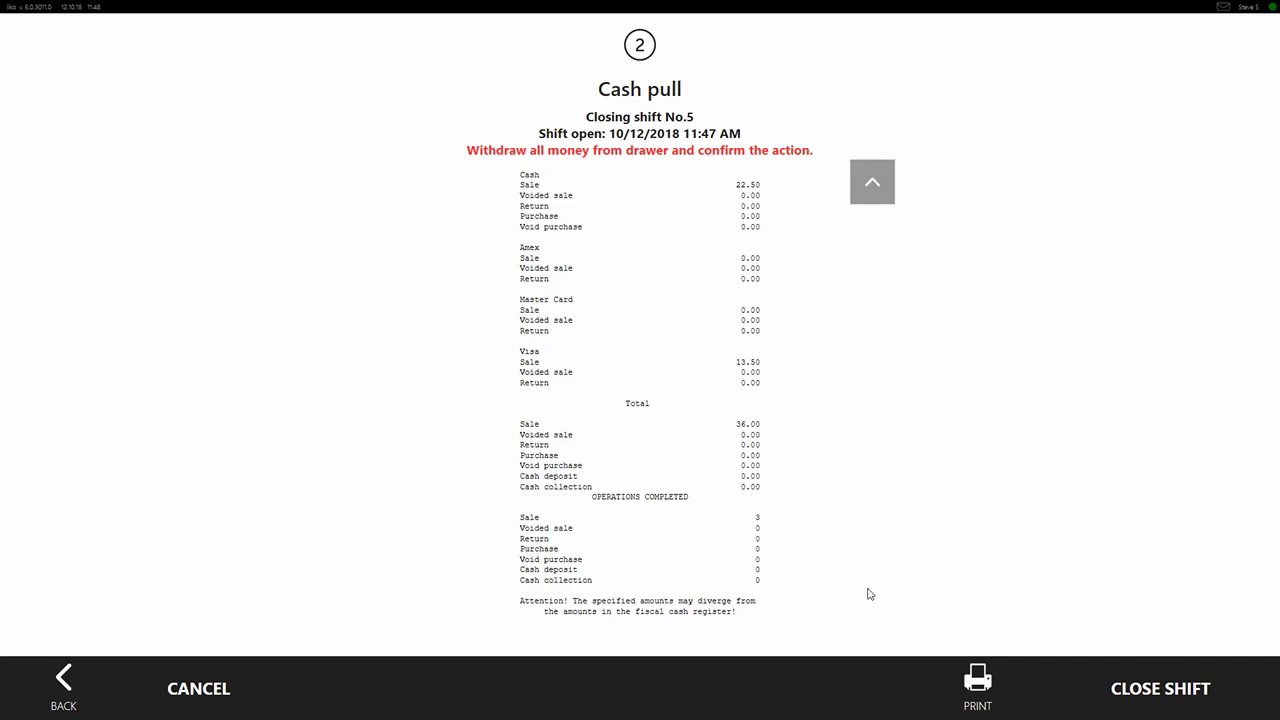
click(1160, 696)
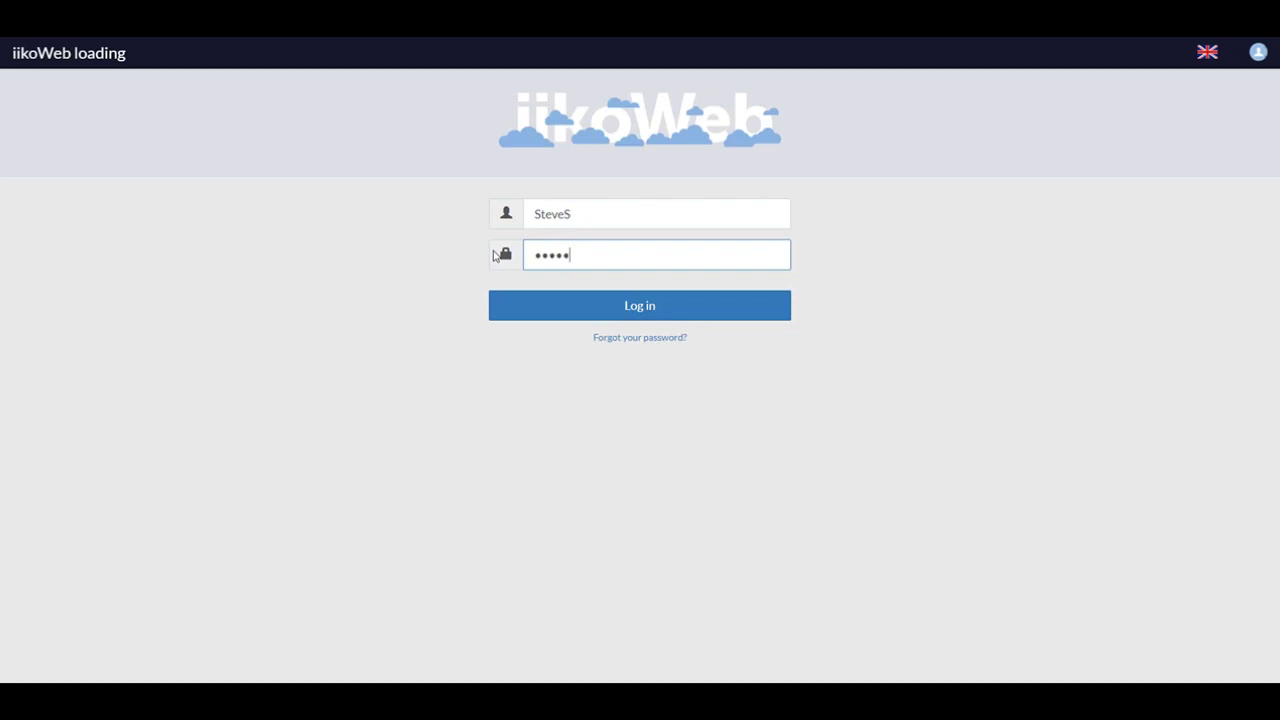
Log into iikoWeb and start accepting shift 5 under Cash Shifts > Active shifts
click(642, 308)
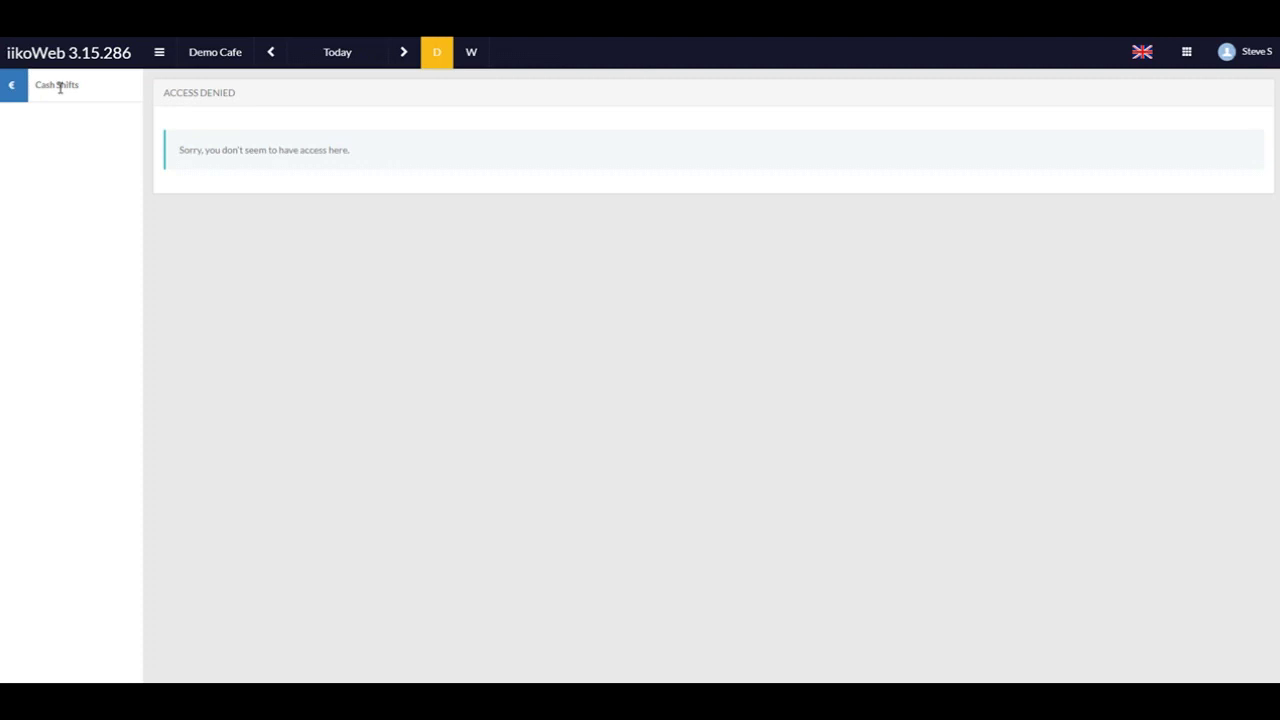
click(60, 87)
click(57, 118)
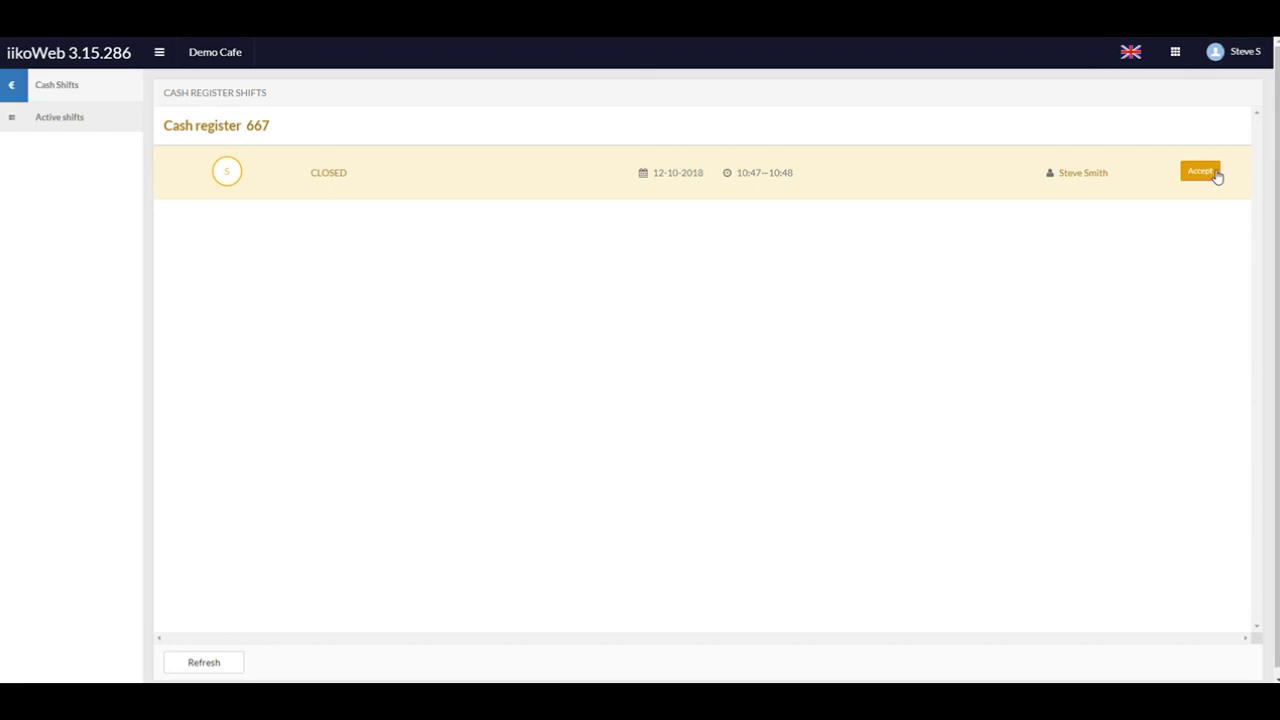
click(1201, 172)
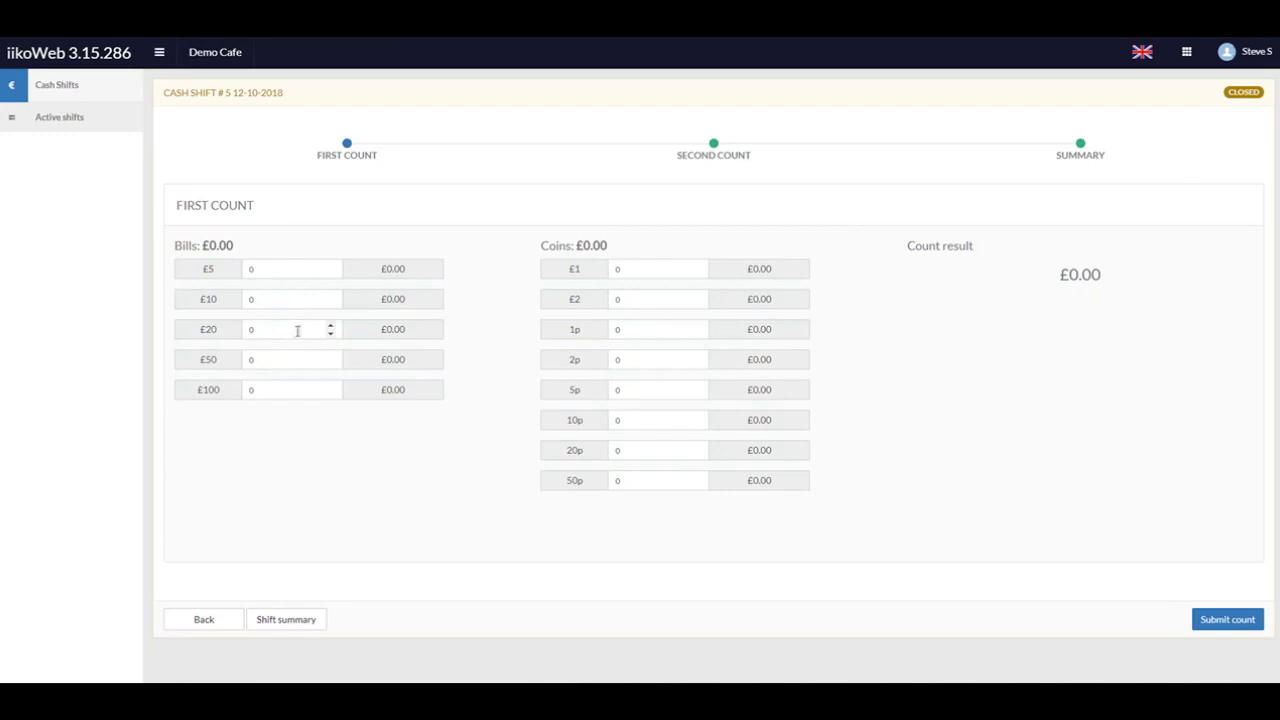
Submit a first count of 2×£10, 1×£2 and 1×50p, totalling £22.50
click(331, 297)
click(331, 297)
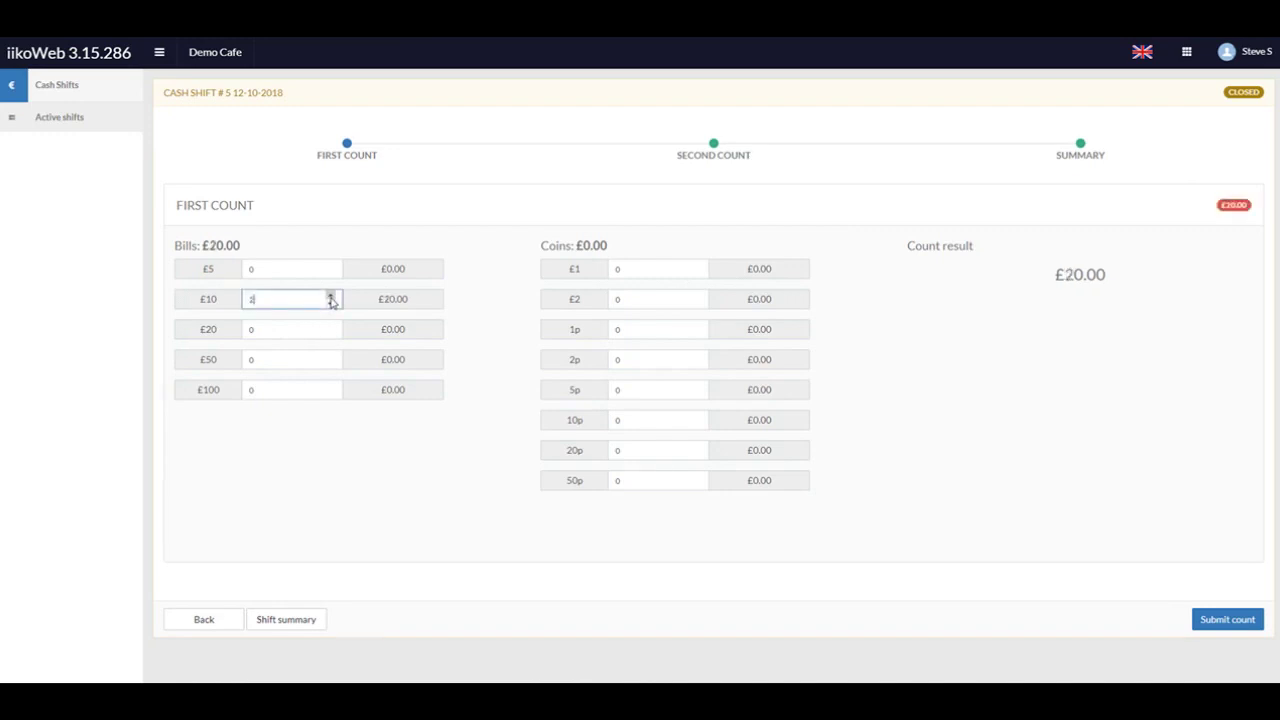
click(698, 296)
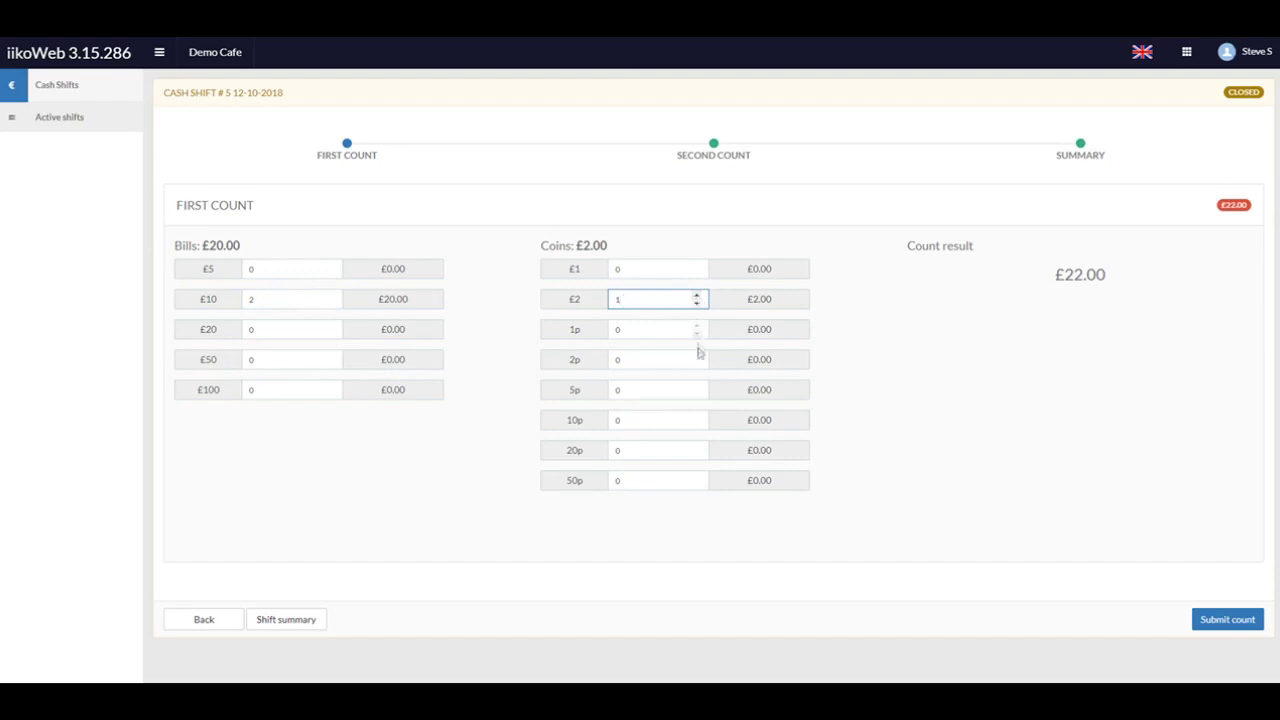
click(698, 477)
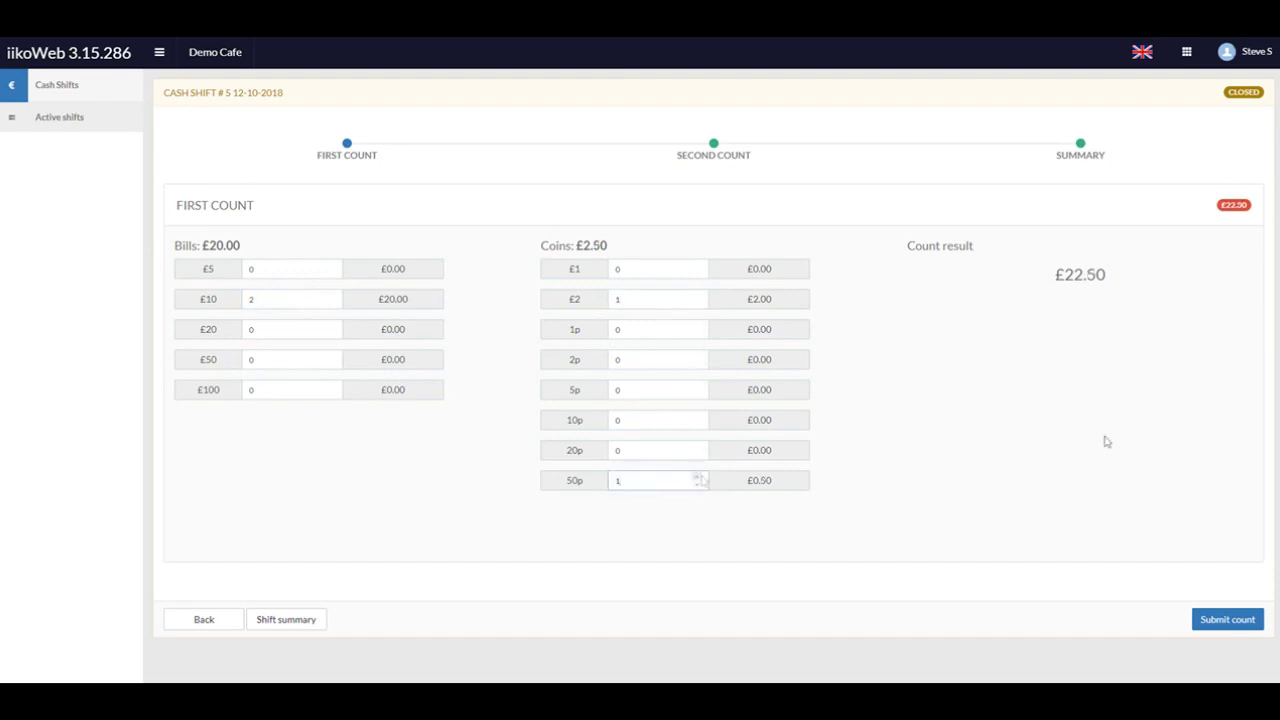
click(1213, 620)
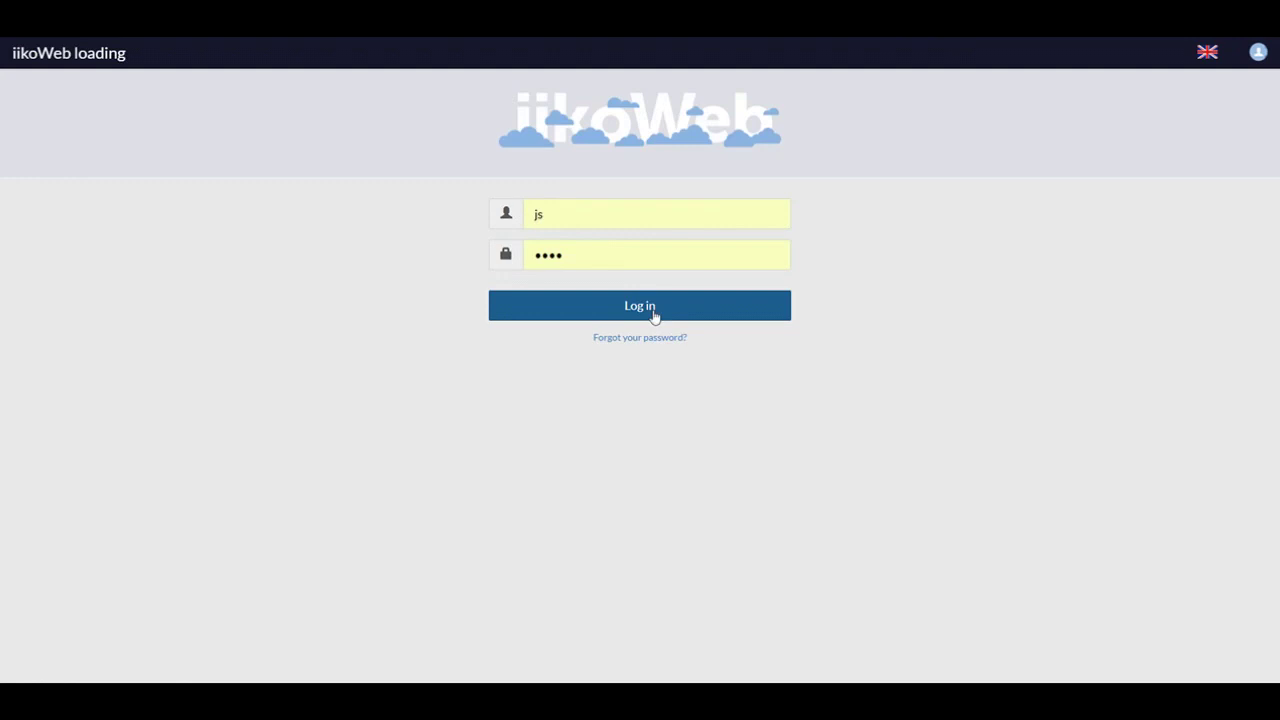
Sign in again, select Demo Cafe in Store Ops, and start accepting shift 5 on register 667
click(654, 316)
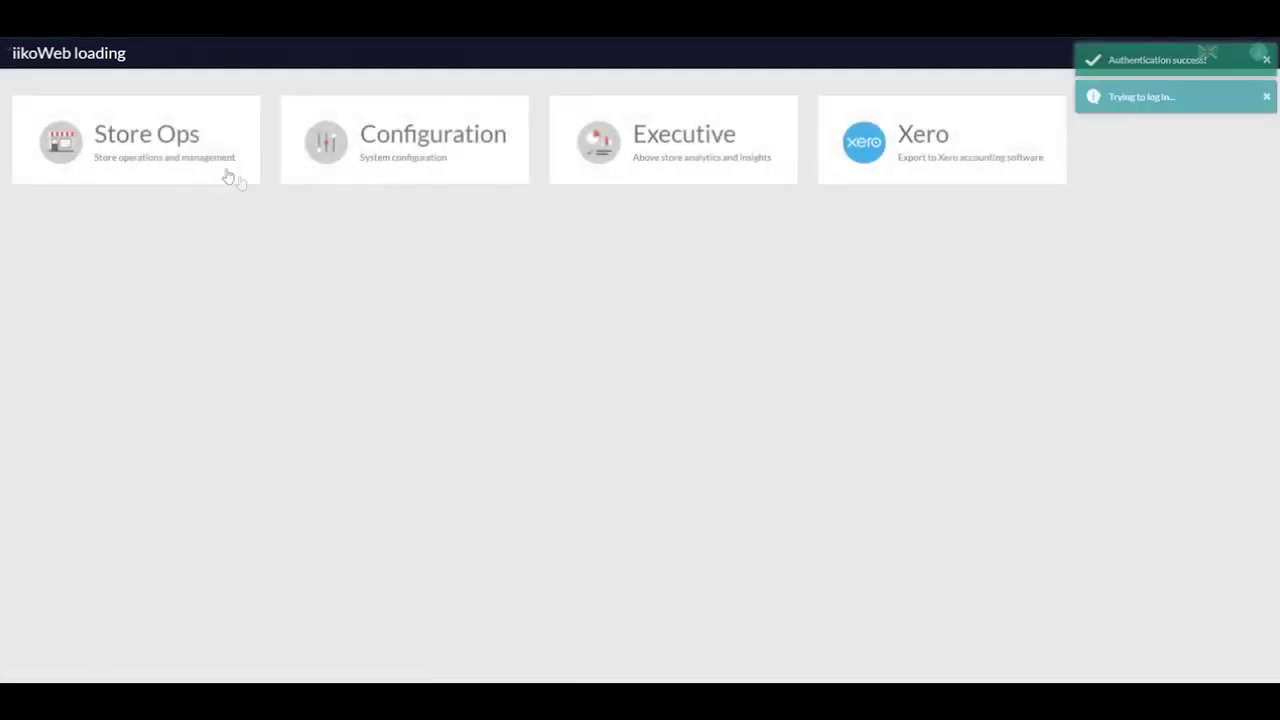
click(193, 158)
click(530, 154)
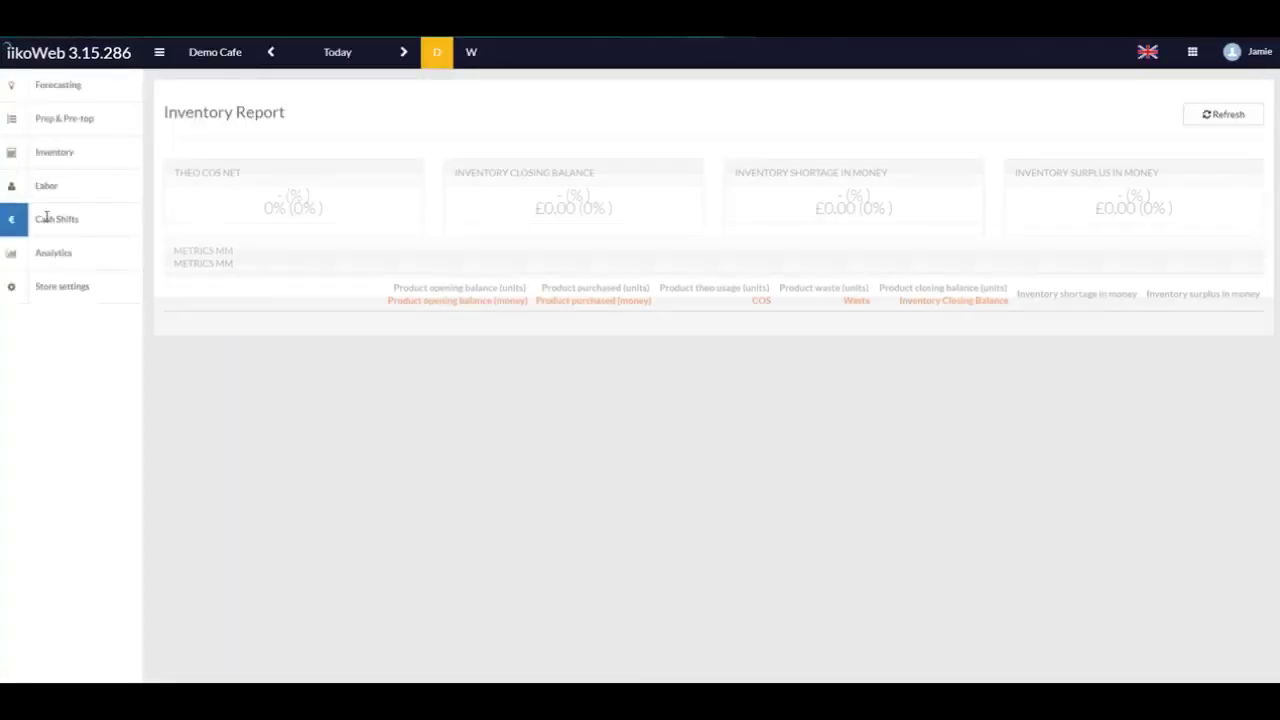
click(46, 217)
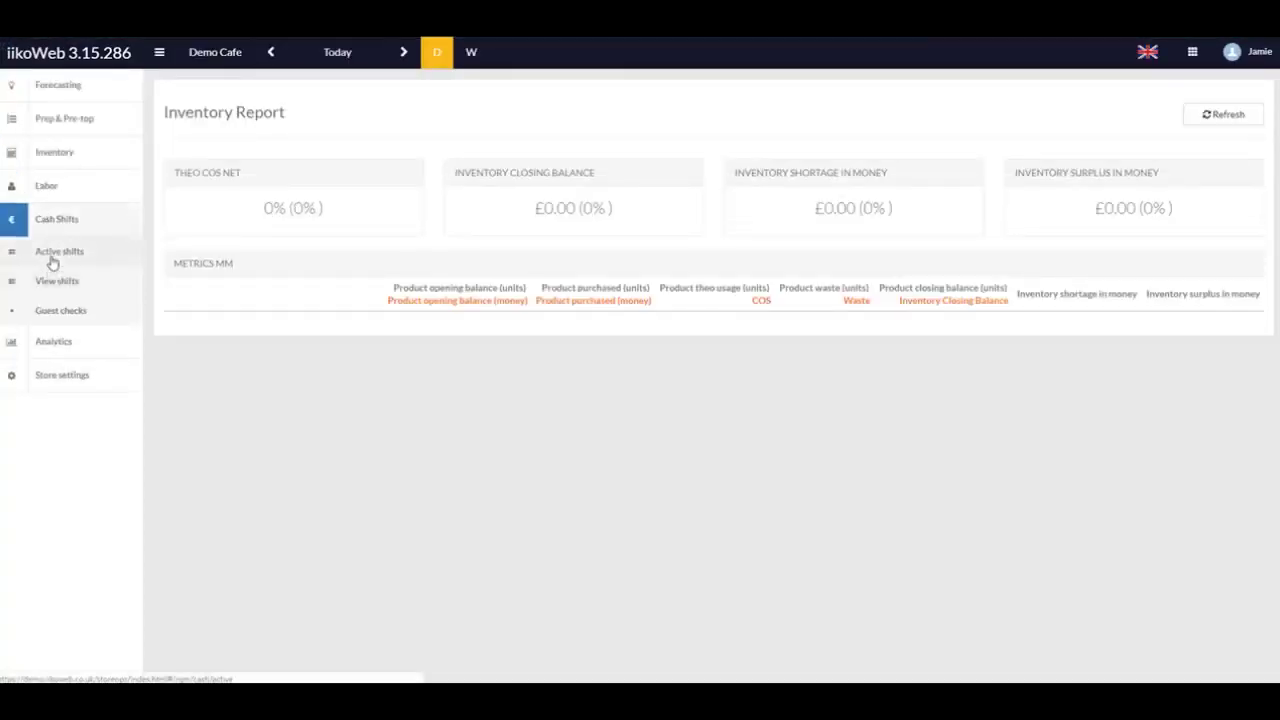
click(52, 262)
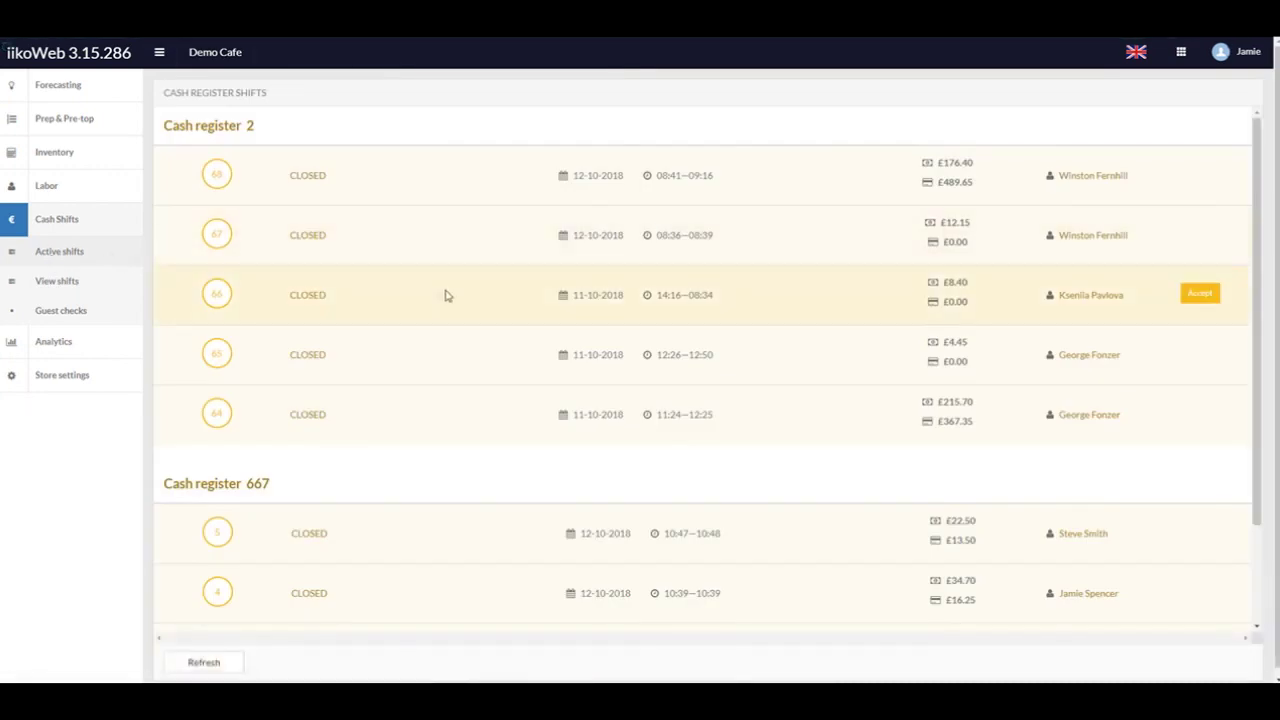
scroll(445, 292, down, 1)
scroll(446, 295, down, 1)
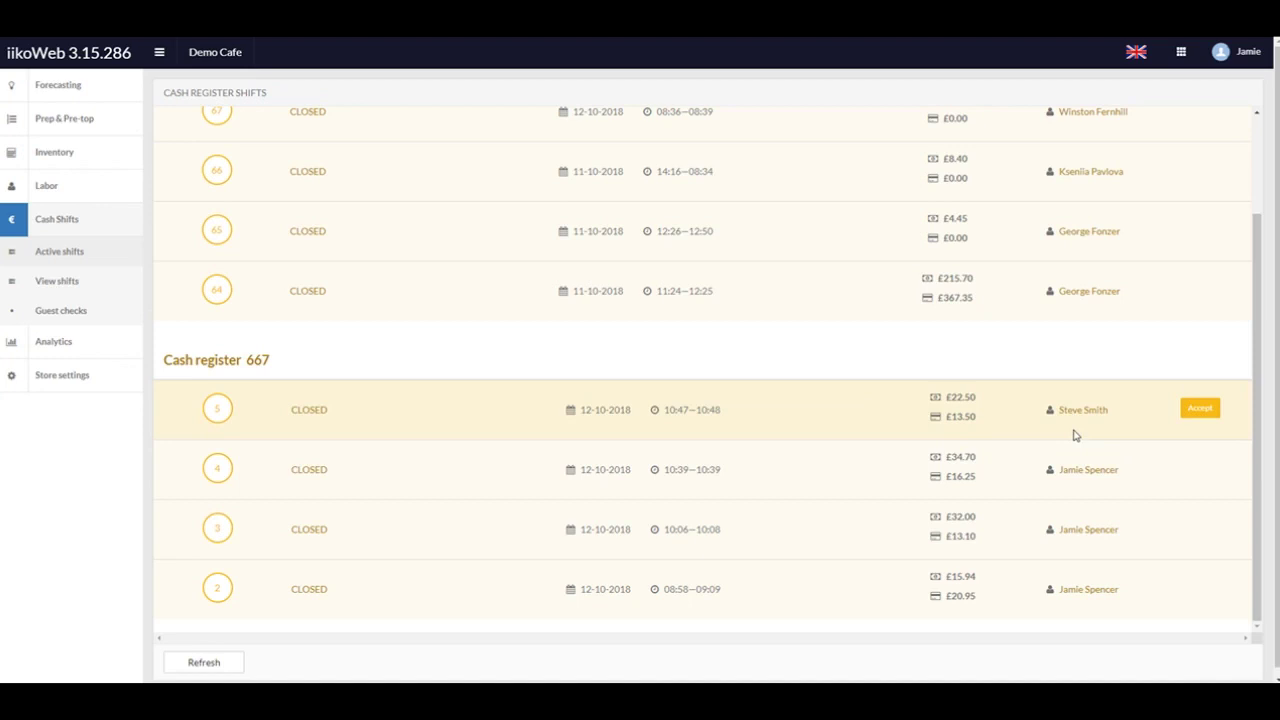
click(1201, 412)
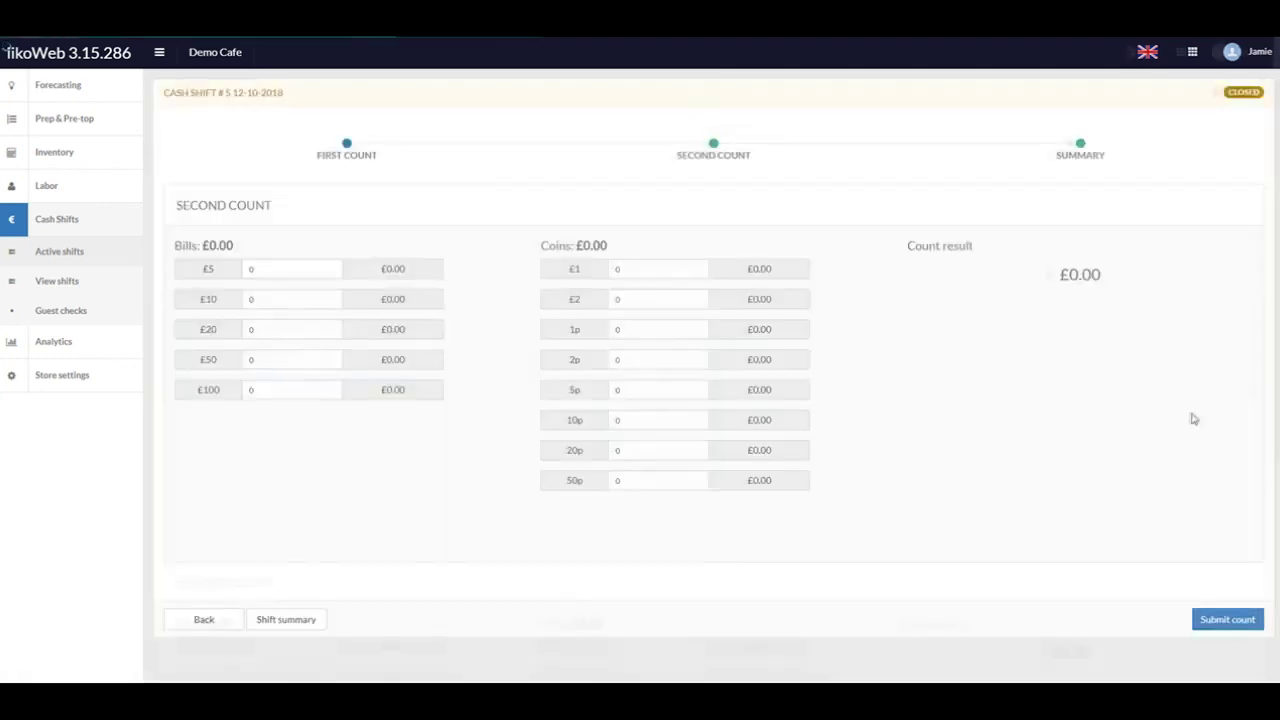
Submit a second count of 1×£20, 1×£2 and 1×50p, totalling £22.50
click(330, 325)
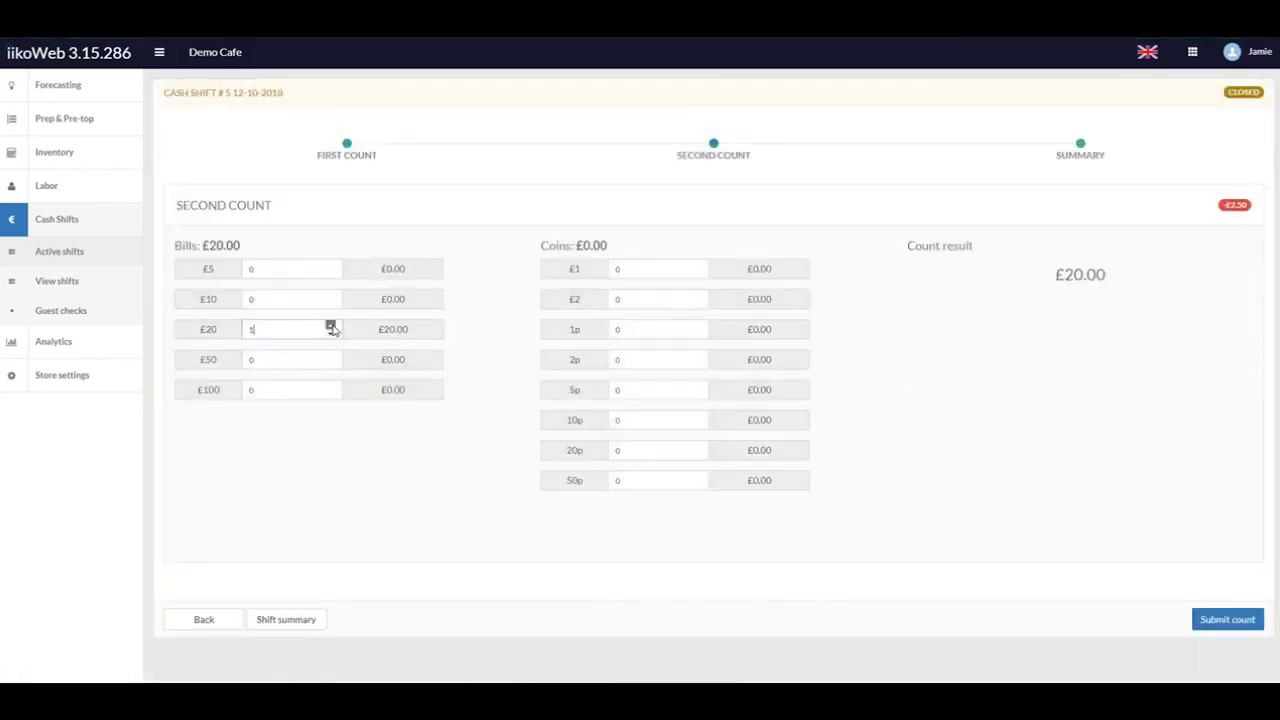
click(697, 296)
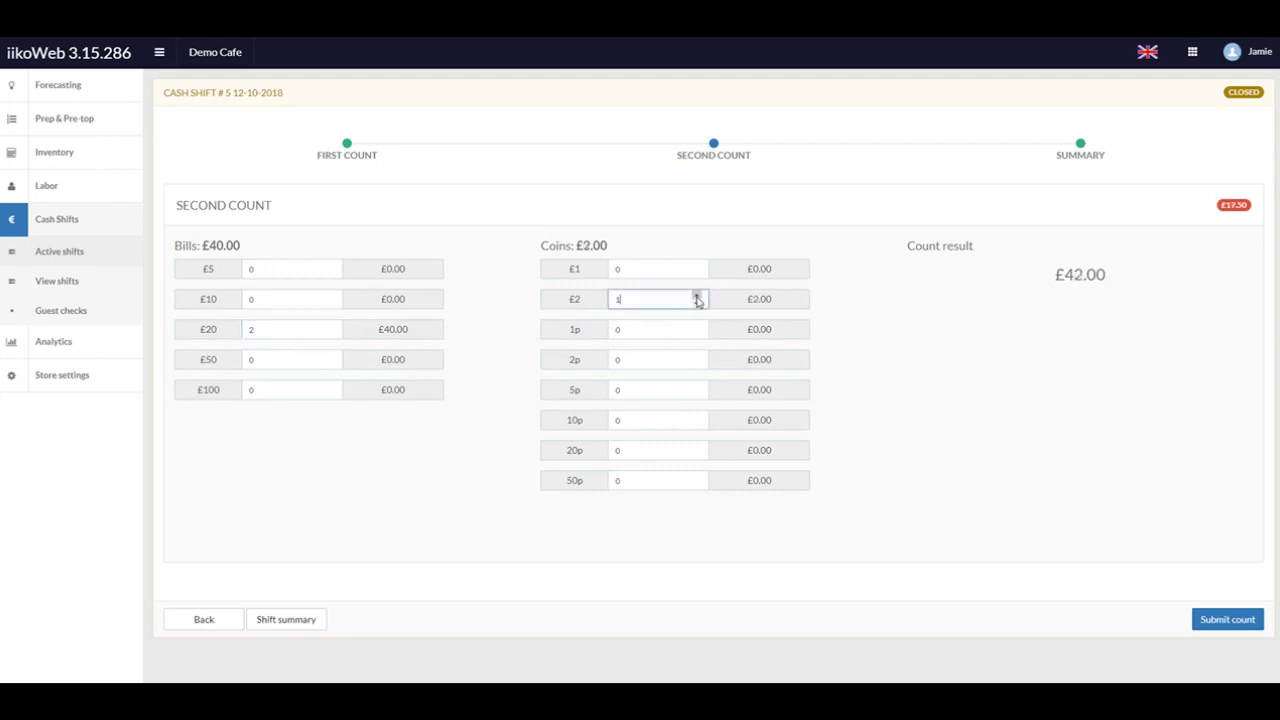
click(697, 477)
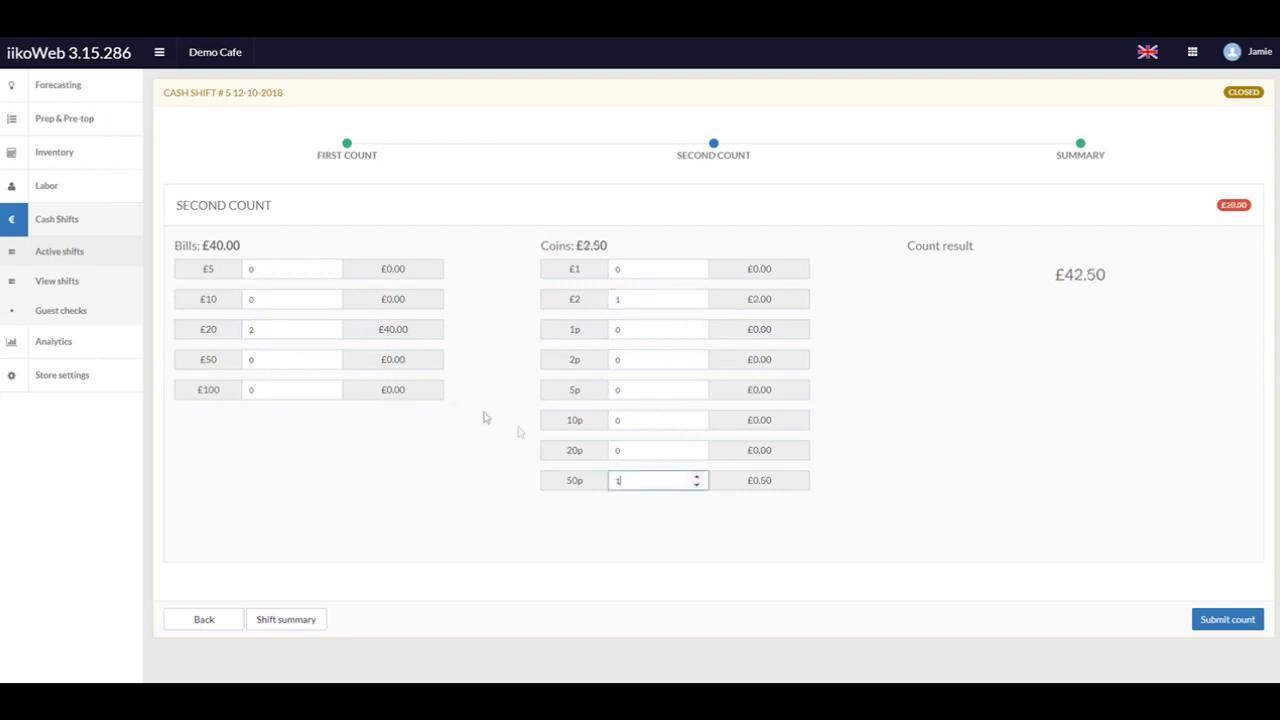
click(330, 333)
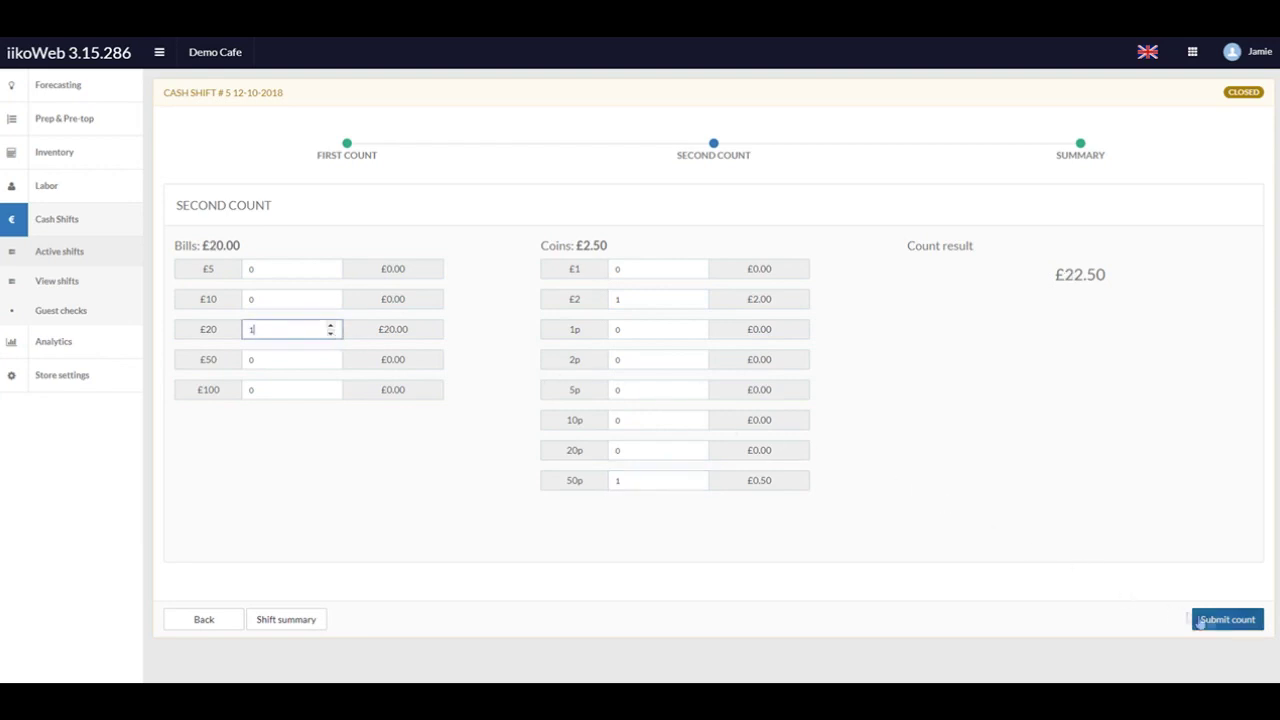
click(1234, 623)
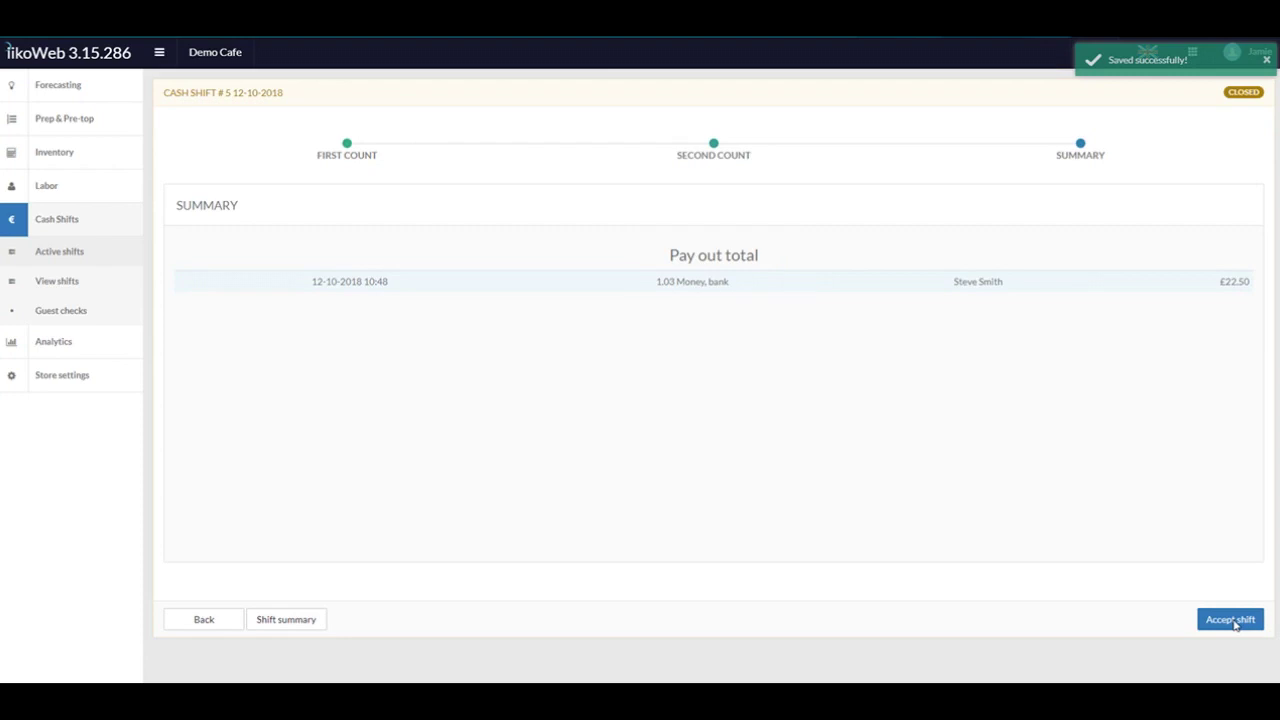
Accept shift 5 and return to the Active shifts list showing it accepted
click(1235, 624)
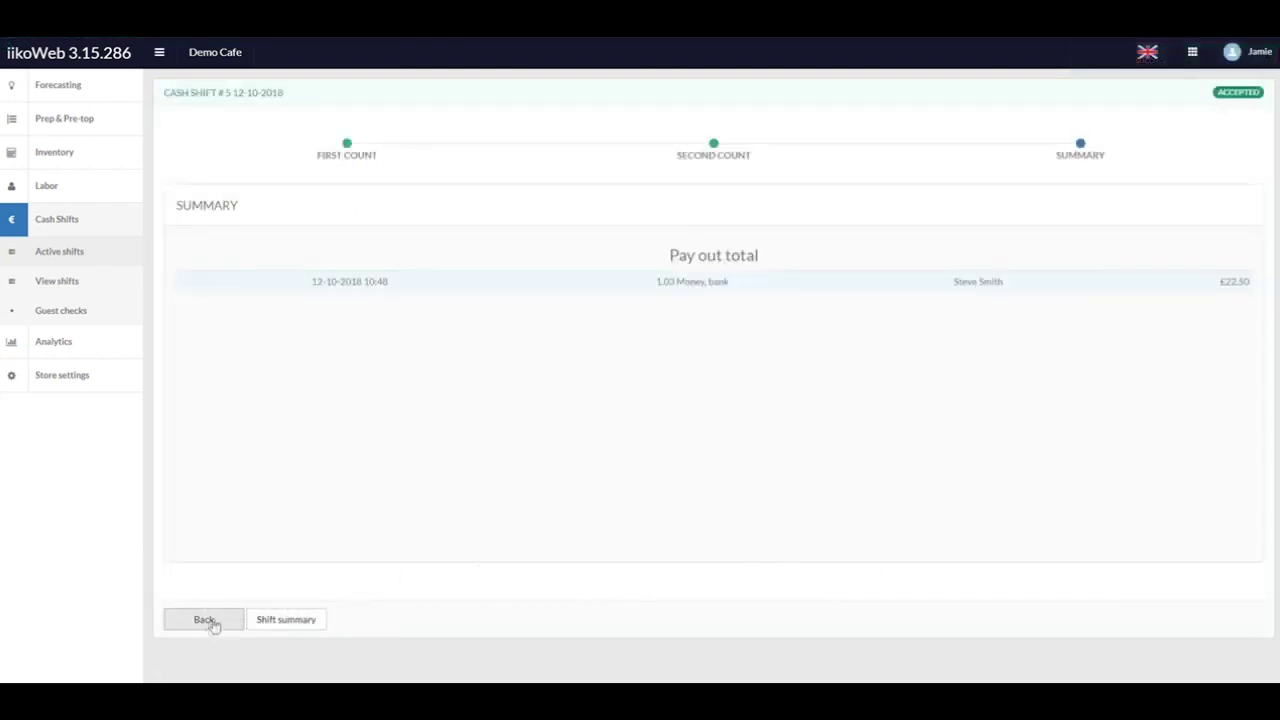
click(206, 622)
scroll(426, 563, down, 2)
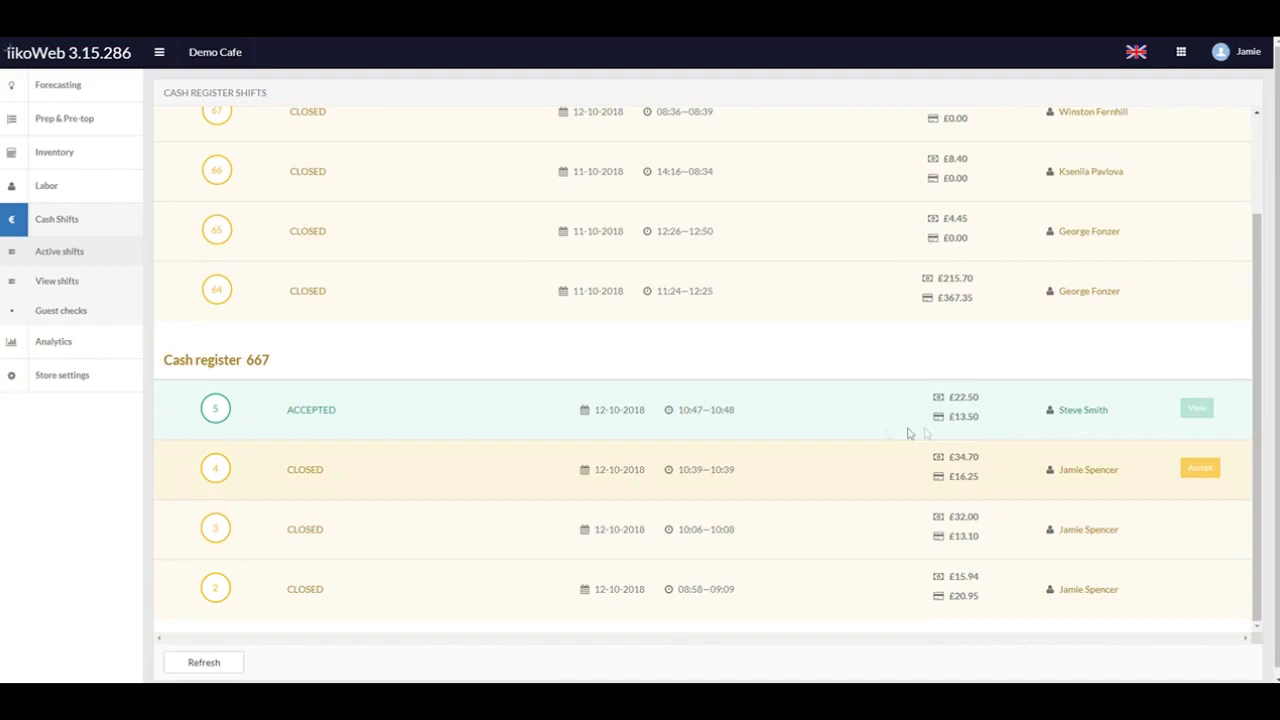